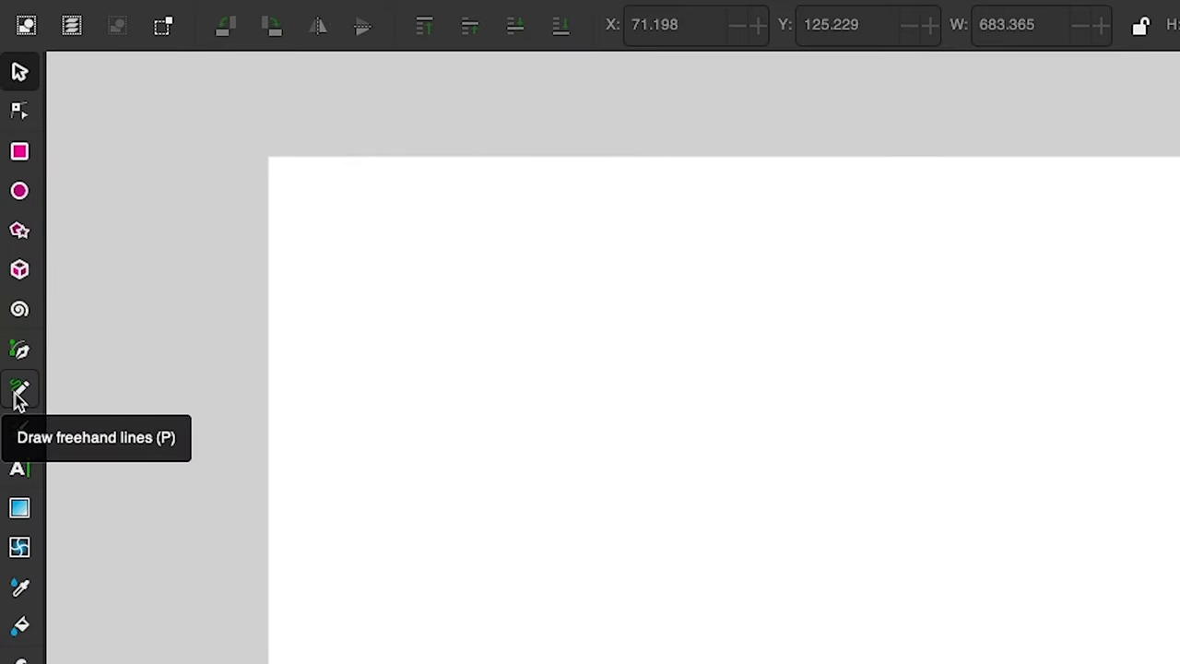
Set the Pencil tool's smoothing to 0 and draw a looping cursive-L freehand line.
{"action": "left_click", "coordinate": [20, 393]}
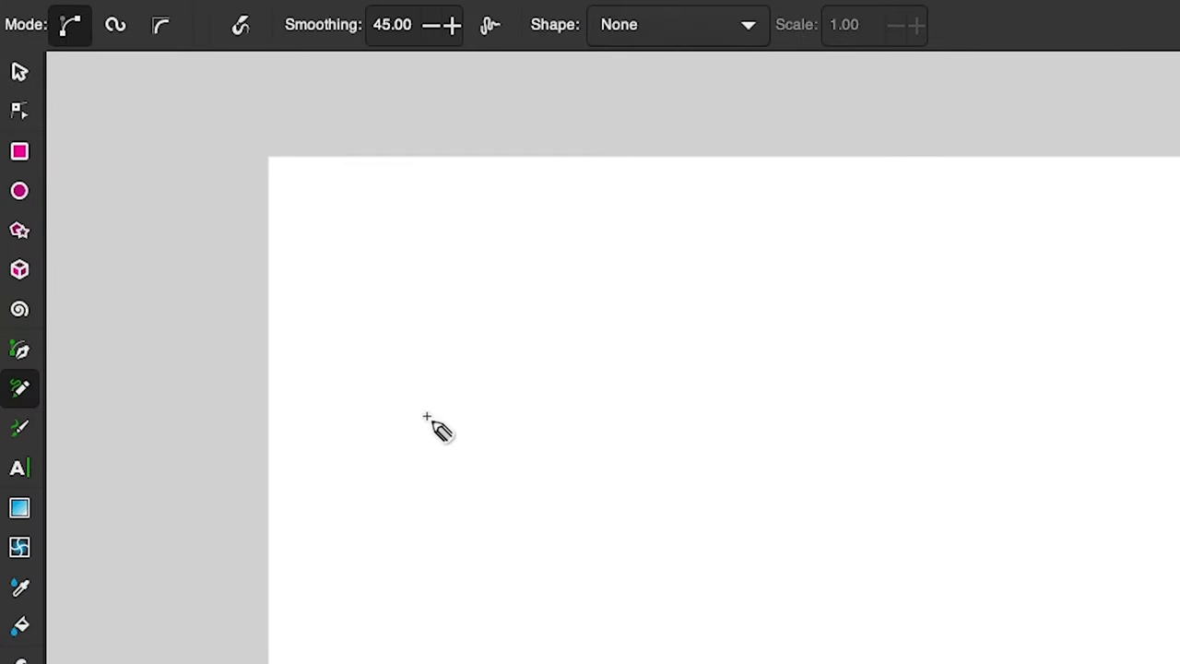
{"action": "double_click", "coordinate": [387, 24]}
{"action": "type", "text": "0"}
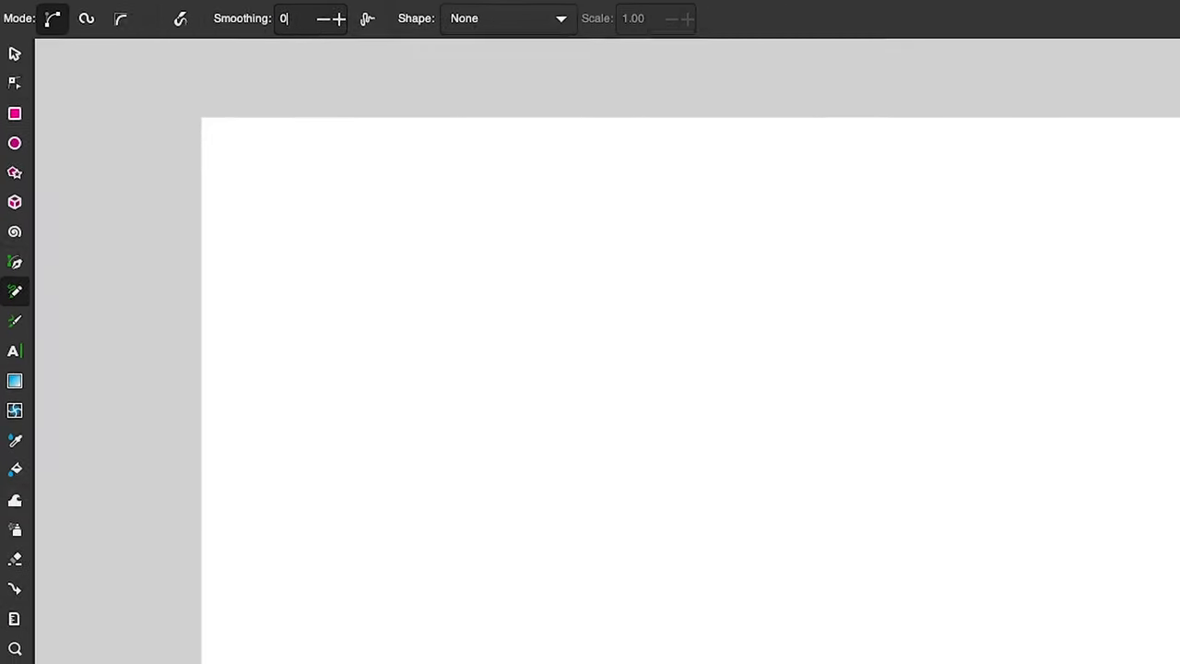
{"action": "key", "text": "Return"}
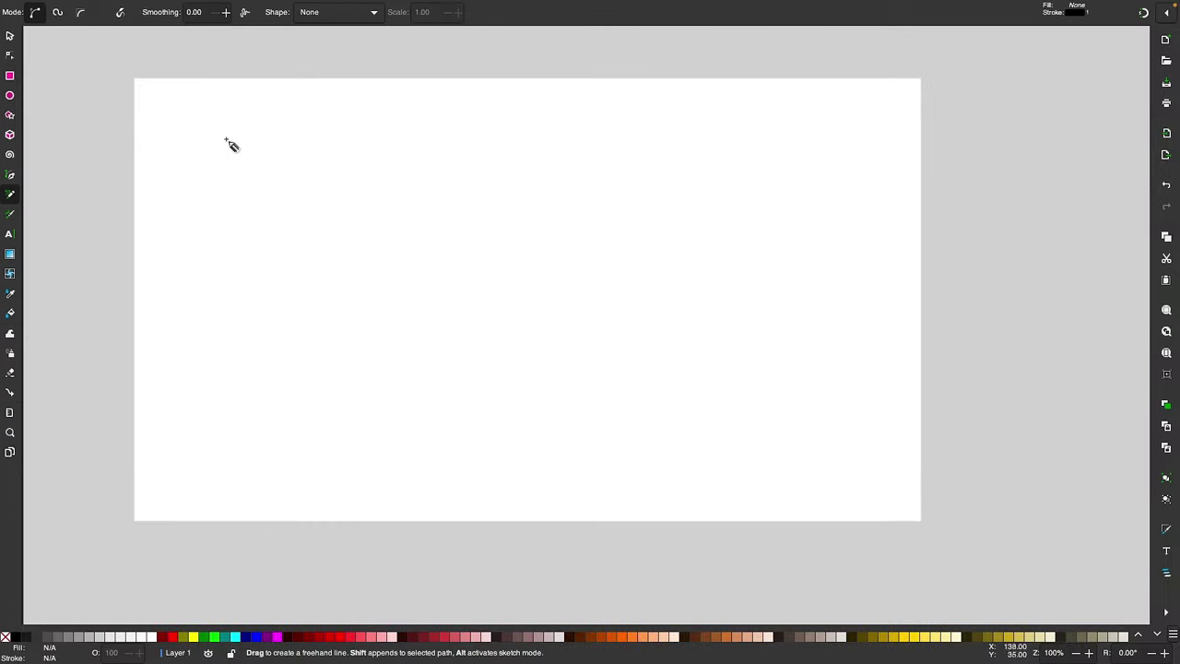
{"action": "mouse_move", "coordinate": [228, 149]}
{"action": "left_mouse_down"}
{"action": "mouse_move", "coordinate": [232, 234]}
{"action": "mouse_move", "coordinate": [269, 251]}
{"action": "mouse_move", "coordinate": [342, 262]}
{"action": "mouse_move", "coordinate": [438, 206]}
{"action": "mouse_move", "coordinate": [399, 143]}
{"action": "mouse_move", "coordinate": [334, 202]}
{"action": "mouse_move", "coordinate": [355, 412]}
{"action": "mouse_move", "coordinate": [299, 466]}
{"action": "mouse_move", "coordinate": [192, 427]}
{"action": "mouse_move", "coordinate": [254, 363]}
{"action": "mouse_move", "coordinate": [358, 405]}
{"action": "mouse_move", "coordinate": [415, 463]}
{"action": "mouse_move", "coordinate": [510, 459]}
{"action": "mouse_move", "coordinate": [568, 353]}
{"action": "left_mouse_up"}
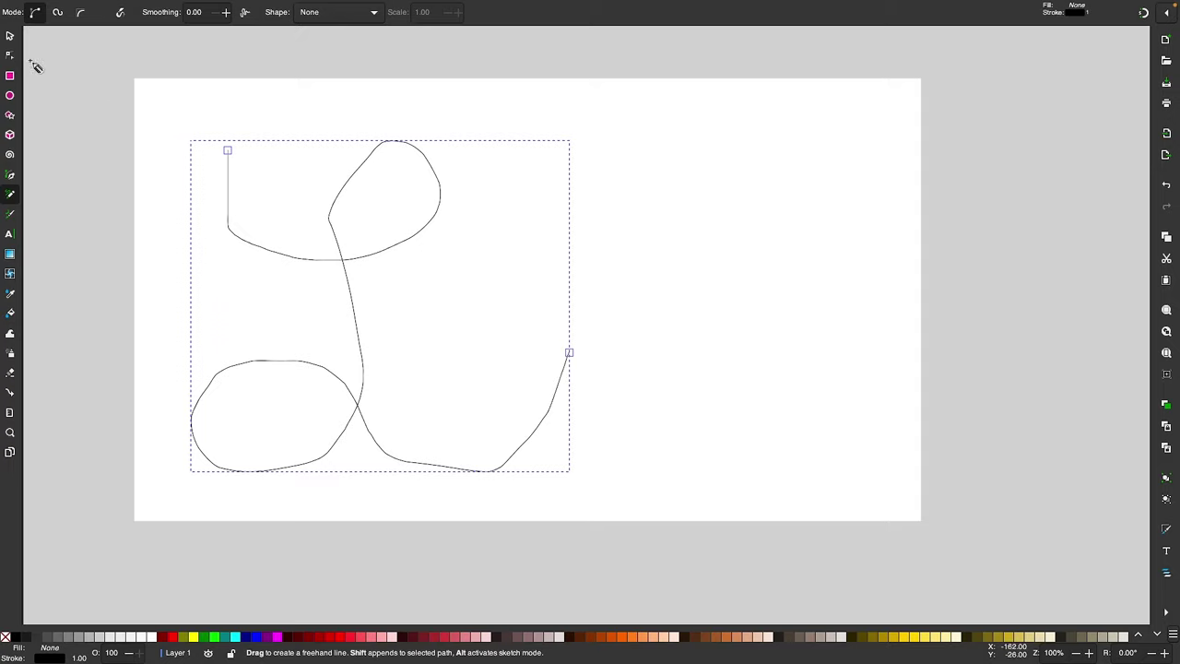
View the freehand path's 95 nodes in the Node tool, then return to the Selector tool.
{"action": "left_click", "coordinate": [10, 57]}
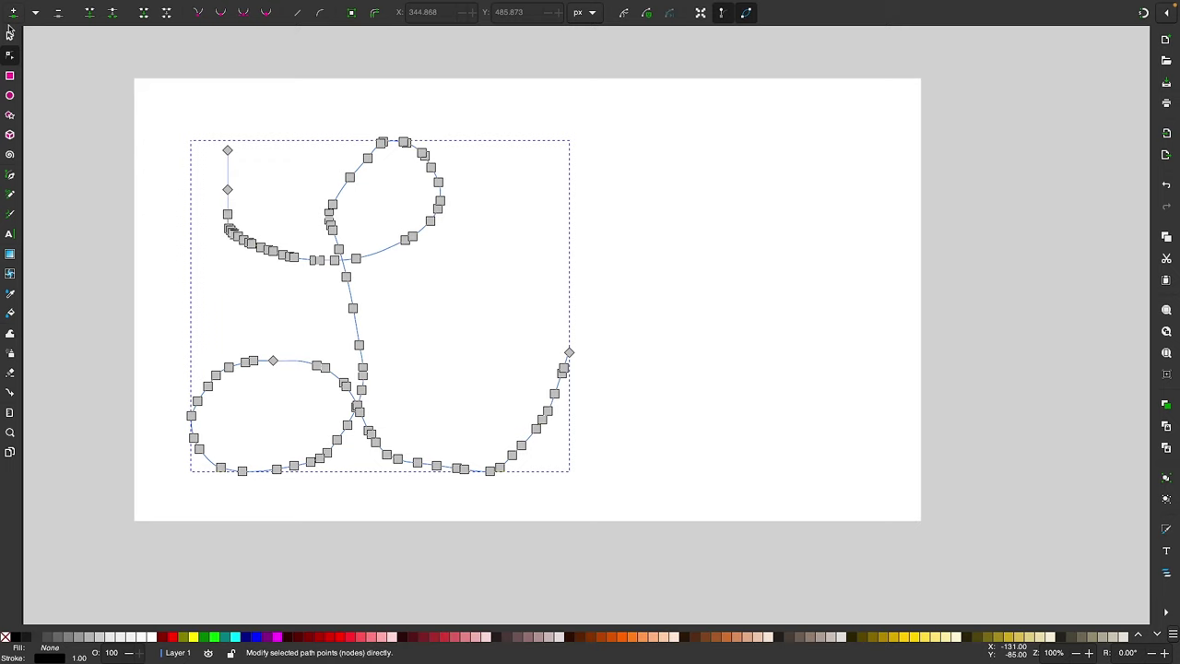
{"action": "left_click", "coordinate": [10, 37]}
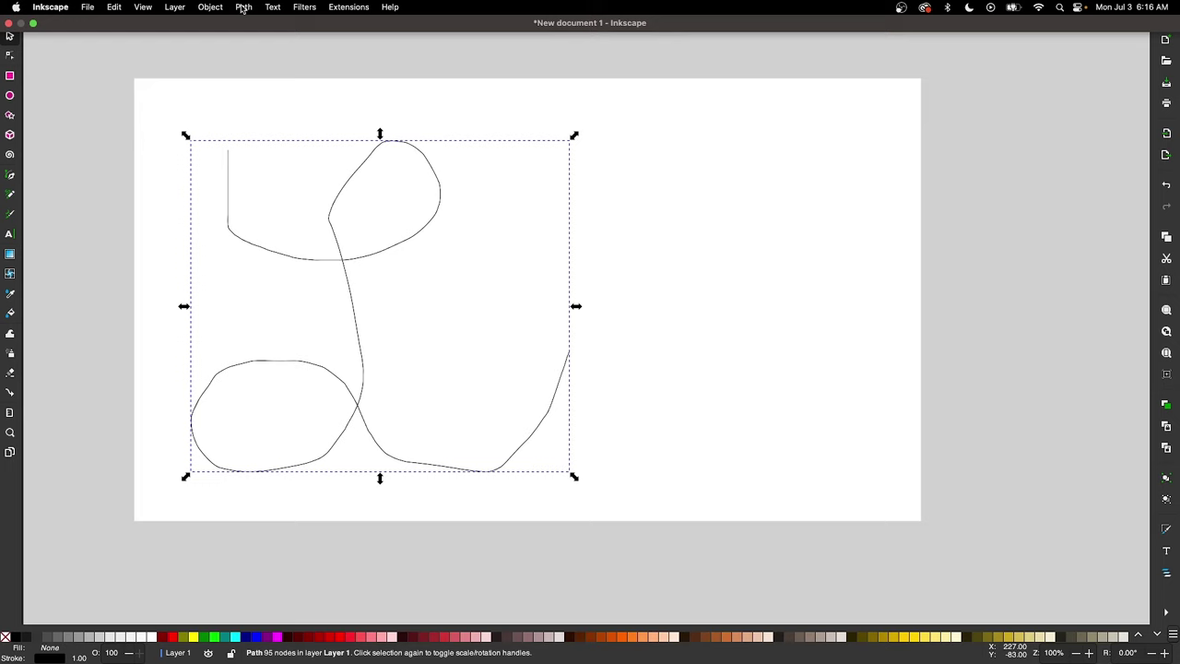
Open the Path Effects panel and browse the Live Path Effects Selector's effects, including Simplify.
{"action": "left_click", "coordinate": [243, 7]}
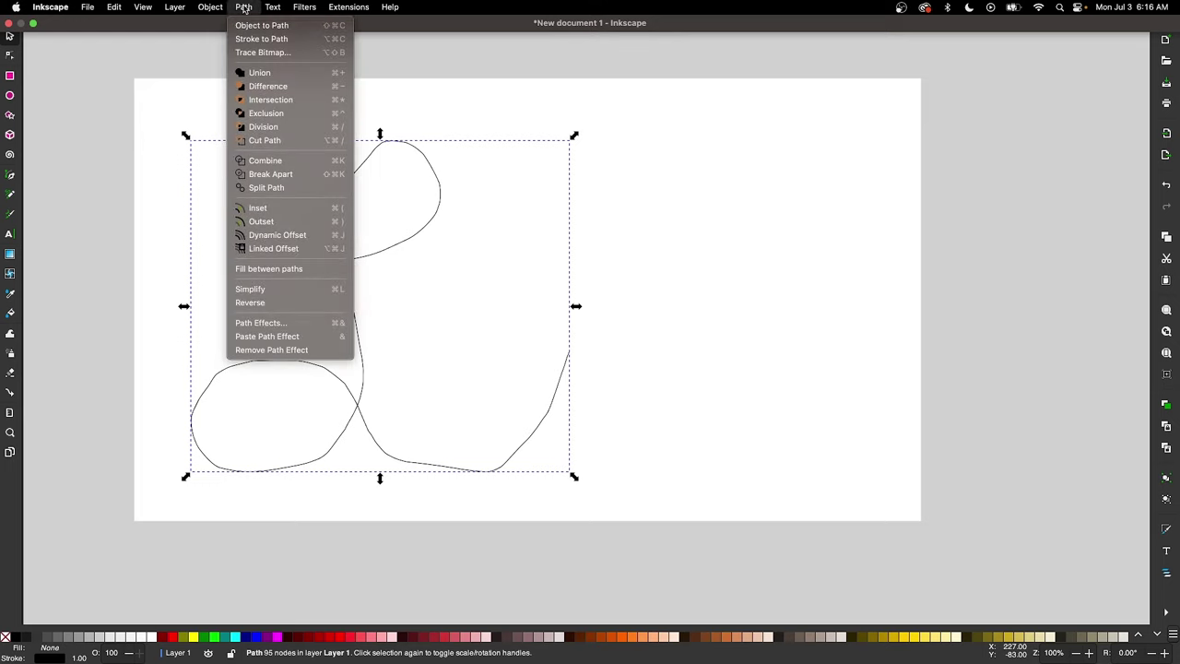
{"action": "left_click", "coordinate": [275, 323]}
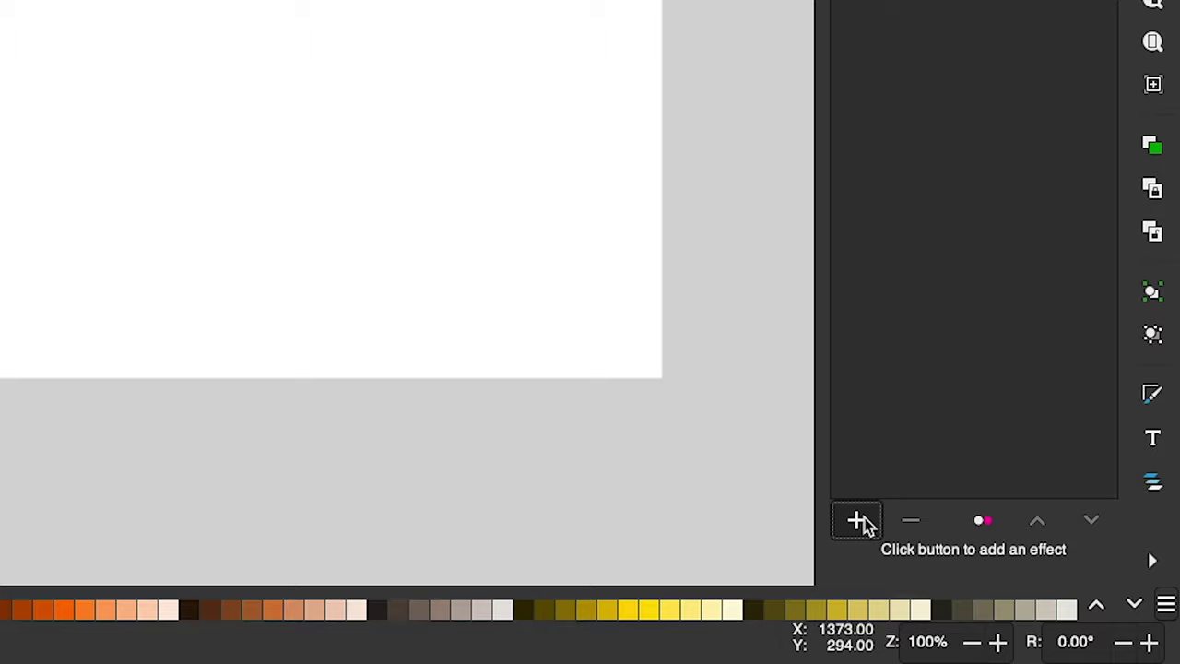
{"action": "left_click", "coordinate": [1020, 593]}
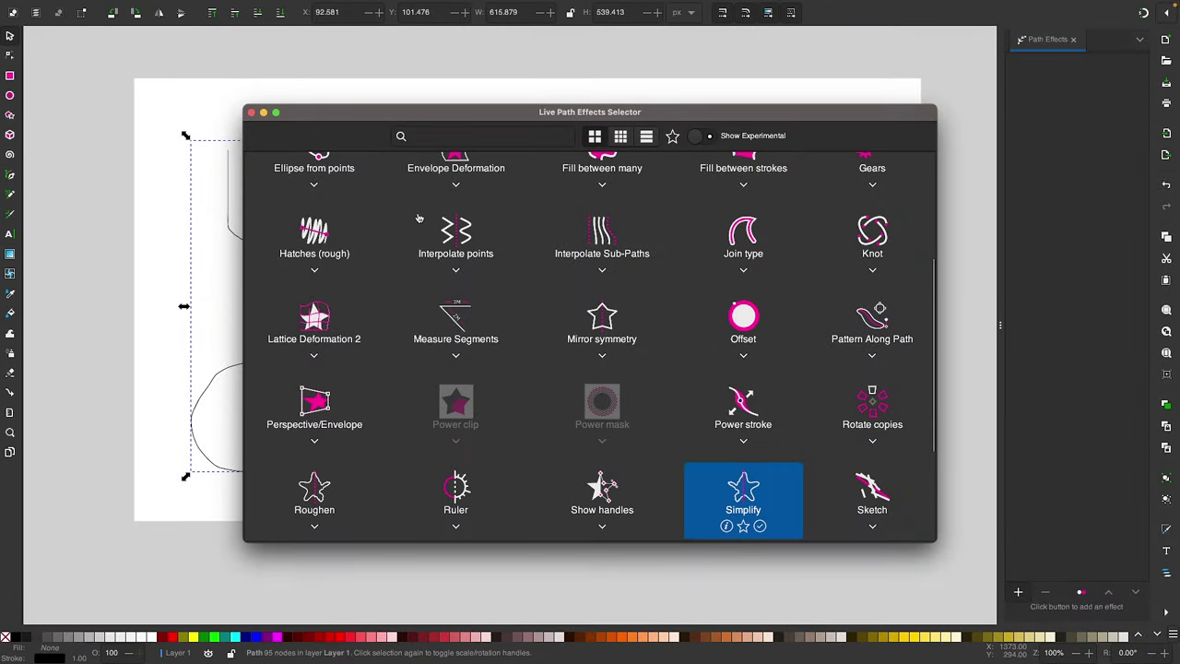
{"action": "scroll", "coordinate": [550, 296], "scroll_direction": "down", "scroll_amount": 1}
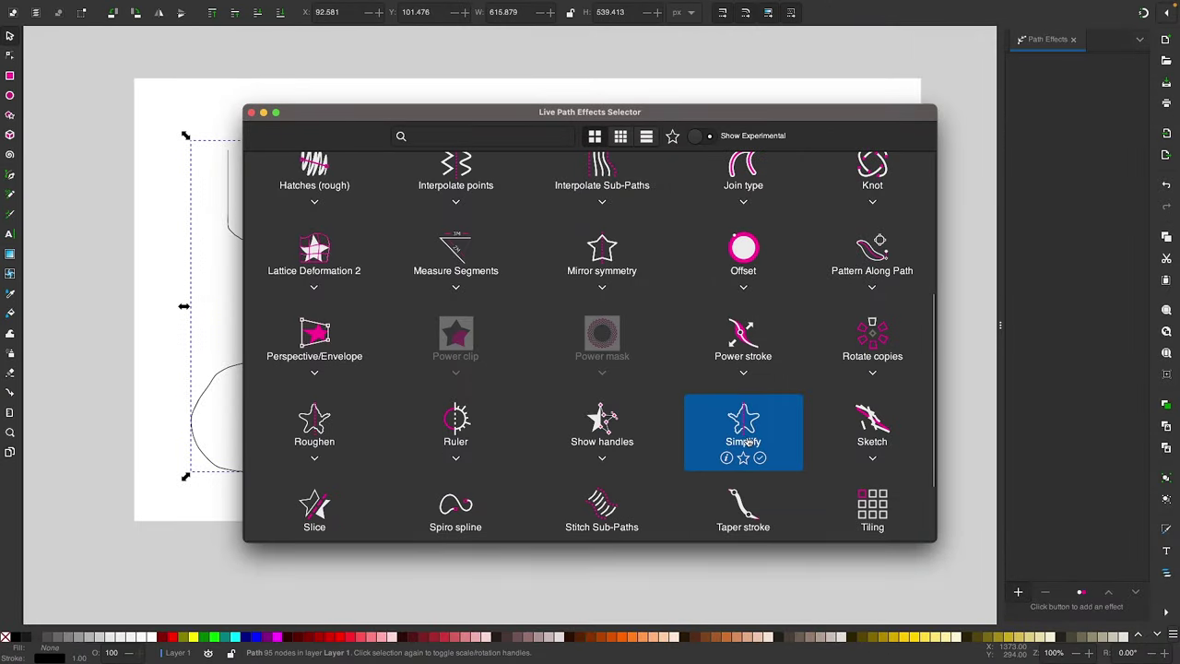
{"action": "scroll", "coordinate": [644, 319], "scroll_direction": "down", "scroll_amount": 1}
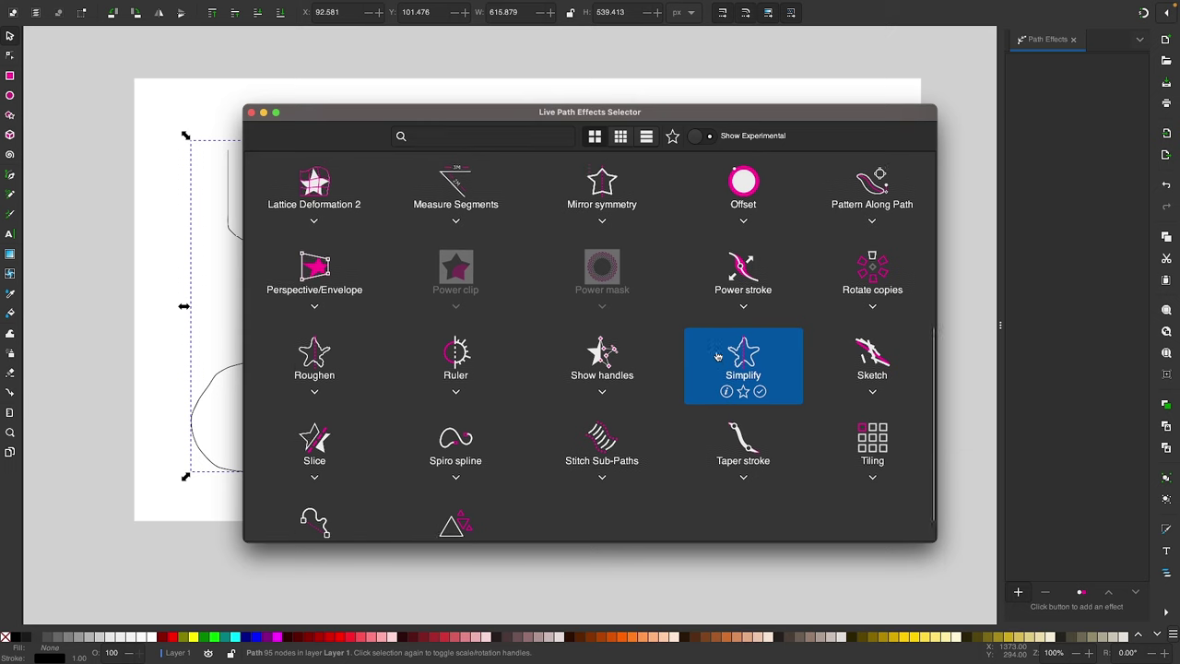
{"action": "scroll", "coordinate": [599, 276], "scroll_direction": "up", "scroll_amount": 5}
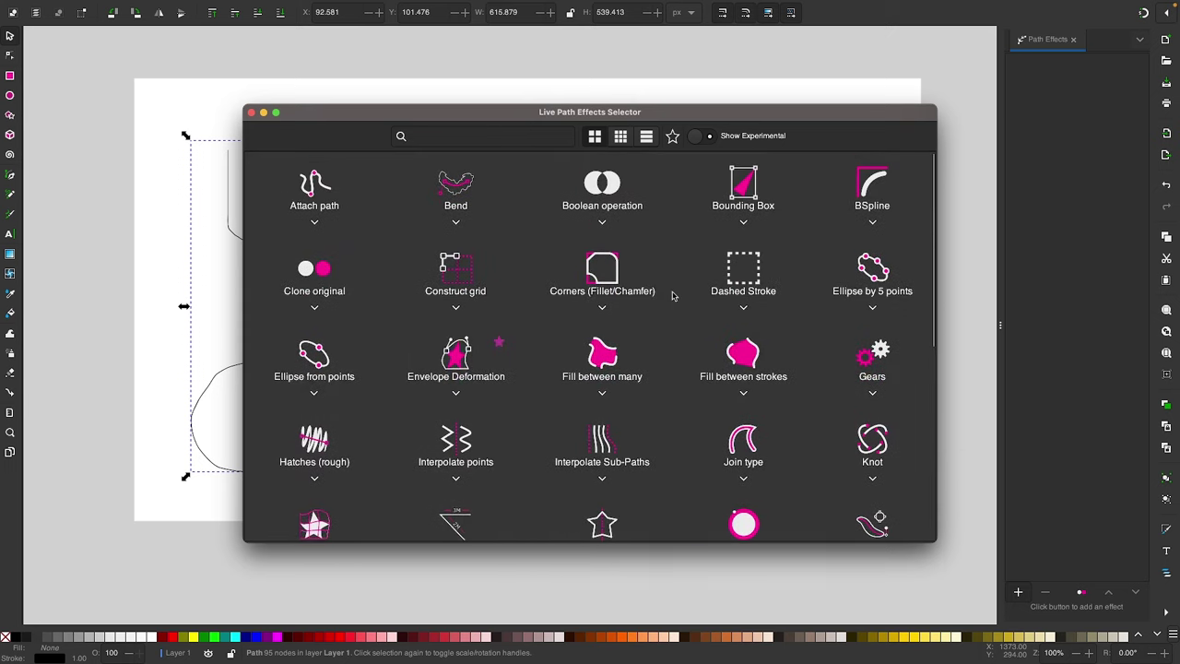
{"action": "scroll", "coordinate": [672, 296], "scroll_direction": "down", "scroll_amount": 5}
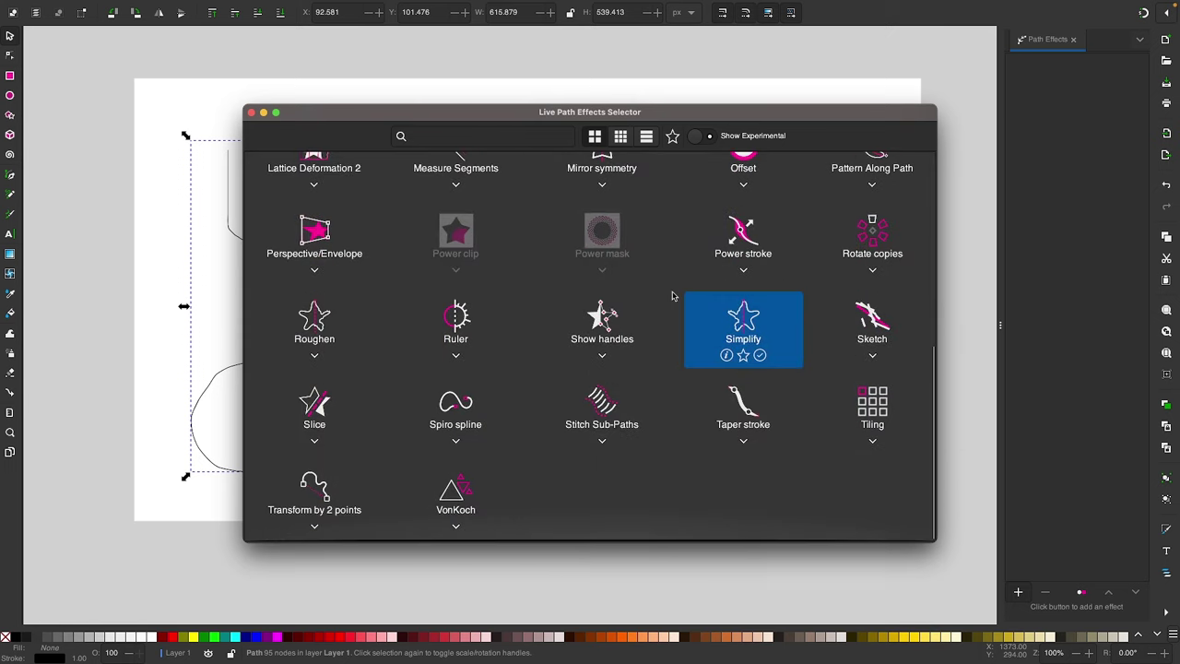
Apply the Simplify effect to the loop and step its Roughly threshold up to 0.020600.
{"action": "left_click", "coordinate": [761, 356]}
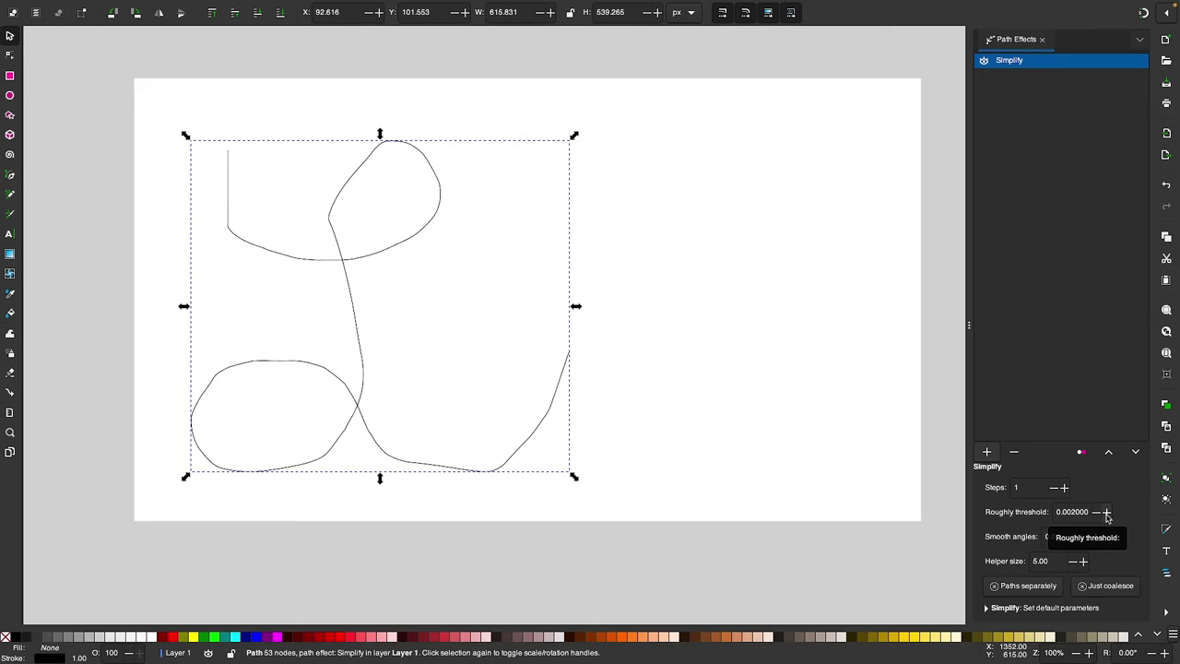
{"action": "left_click", "coordinate": [1107, 513]}
{"action": "left_click", "coordinate": [1107, 512]}
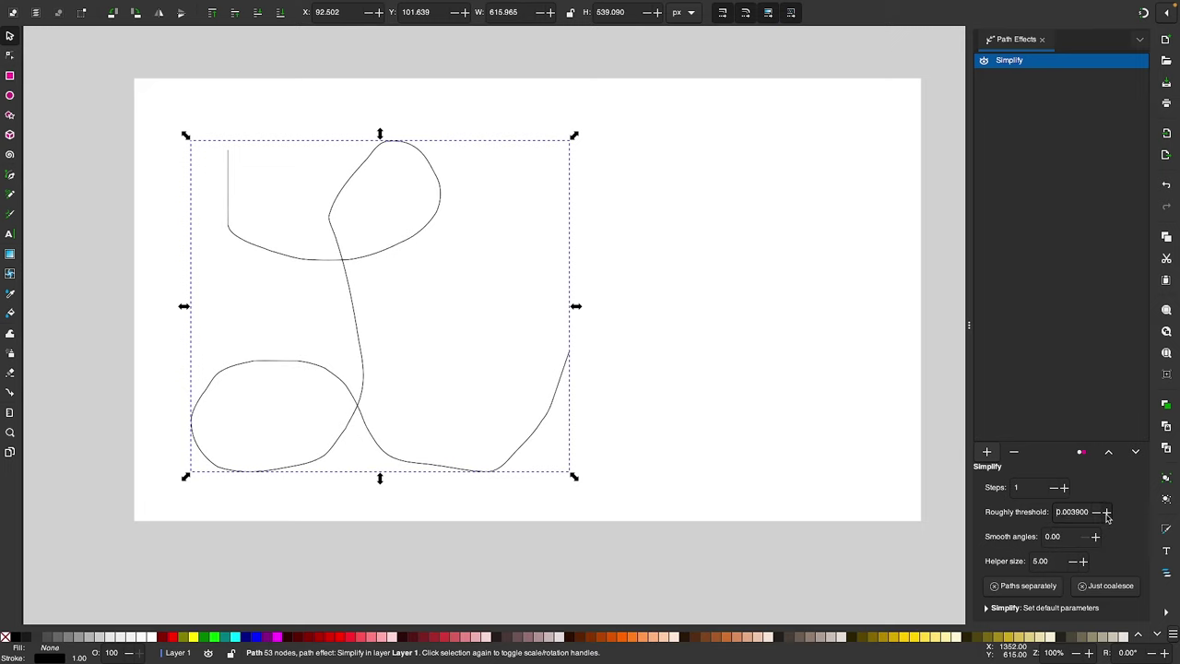
{"action": "left_click", "coordinate": [1107, 513]}
{"action": "left_click", "coordinate": [1107, 513]}
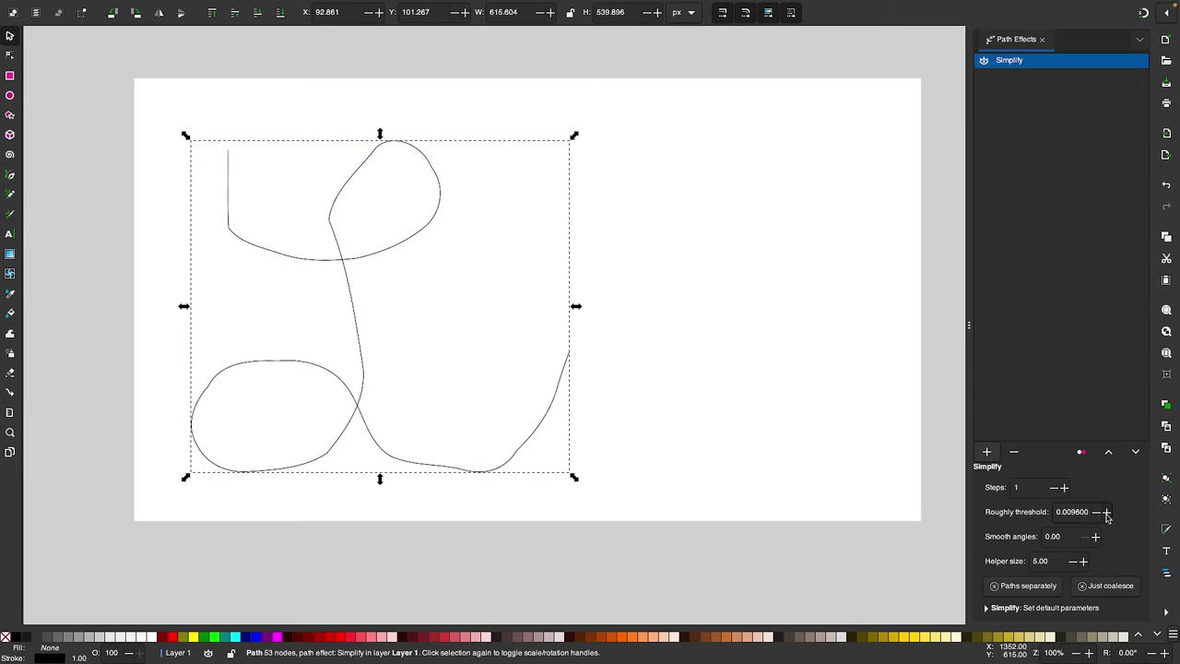
{"action": "left_click", "coordinate": [1106, 512]}
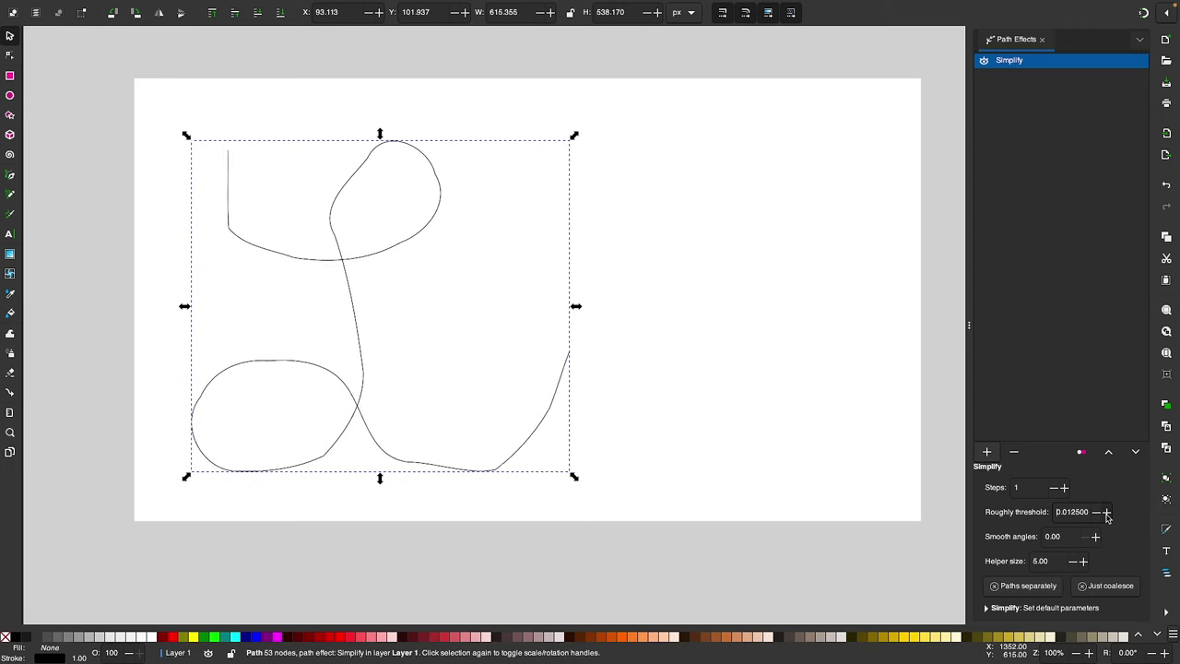
{"action": "left_click", "coordinate": [1107, 513]}
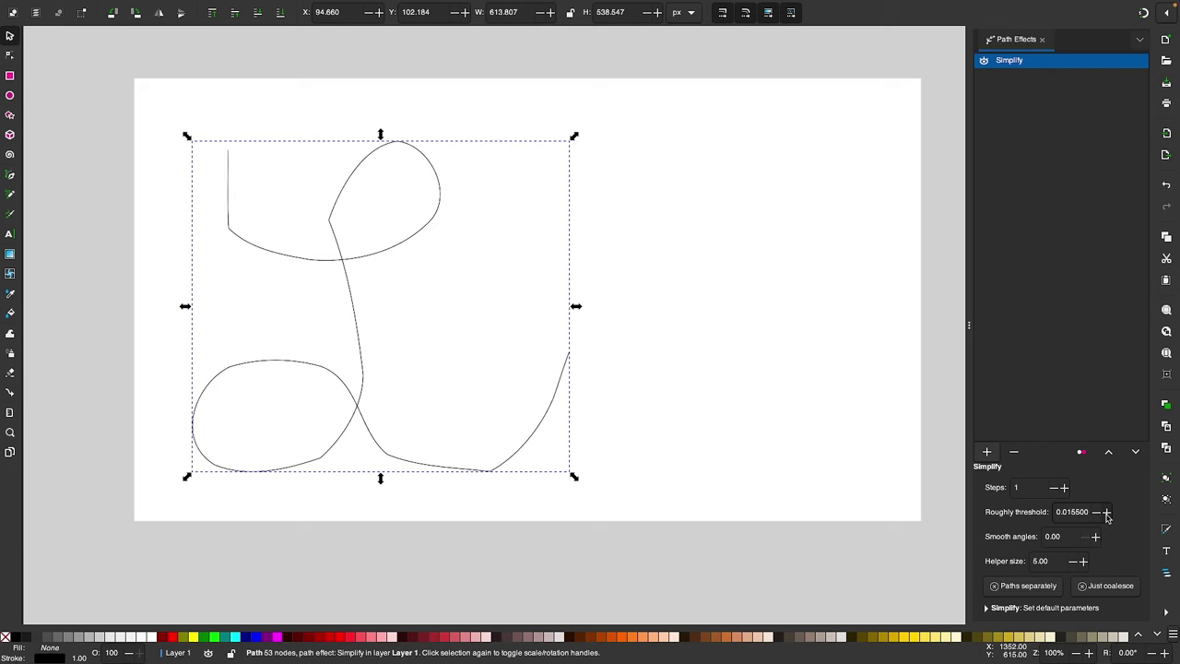
{"action": "left_click", "coordinate": [1107, 513]}
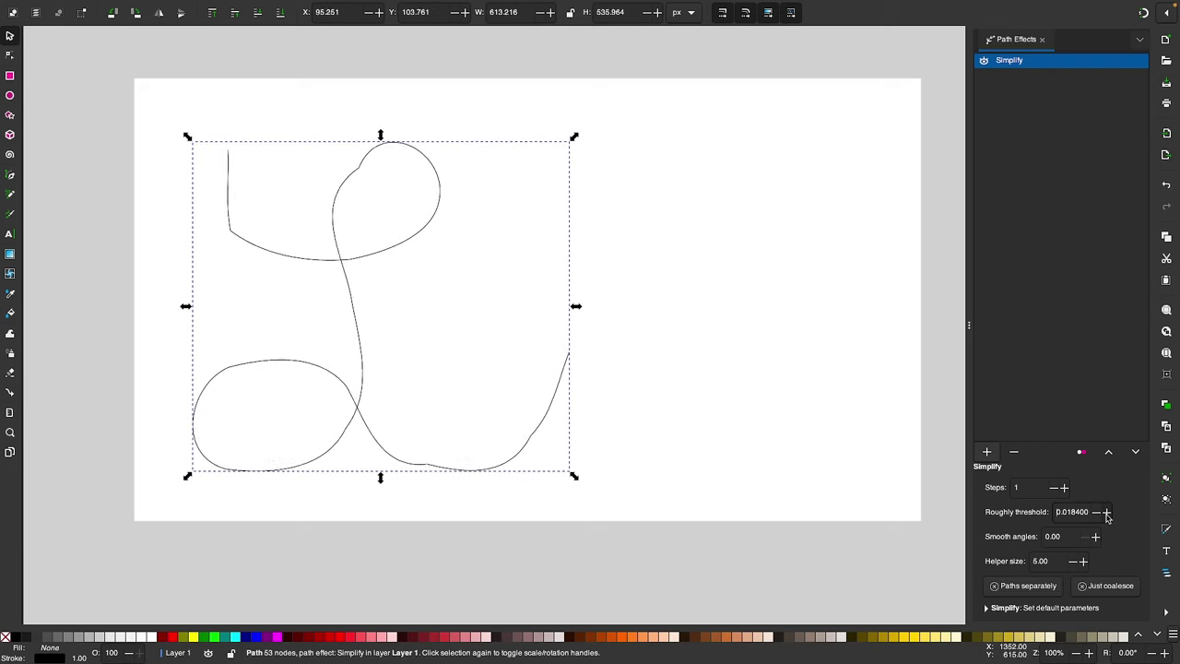
{"action": "left_click", "coordinate": [1106, 512]}
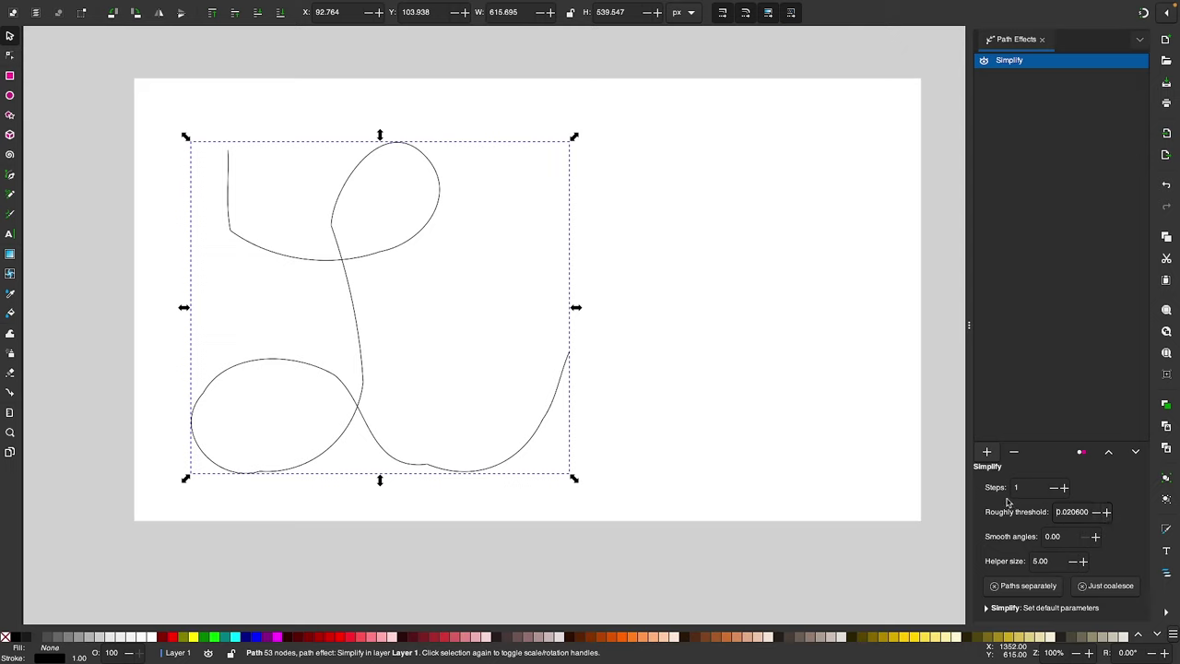
Raise the Simplify Steps value from 1 to 10.
{"action": "left_click", "coordinate": [1065, 487]}
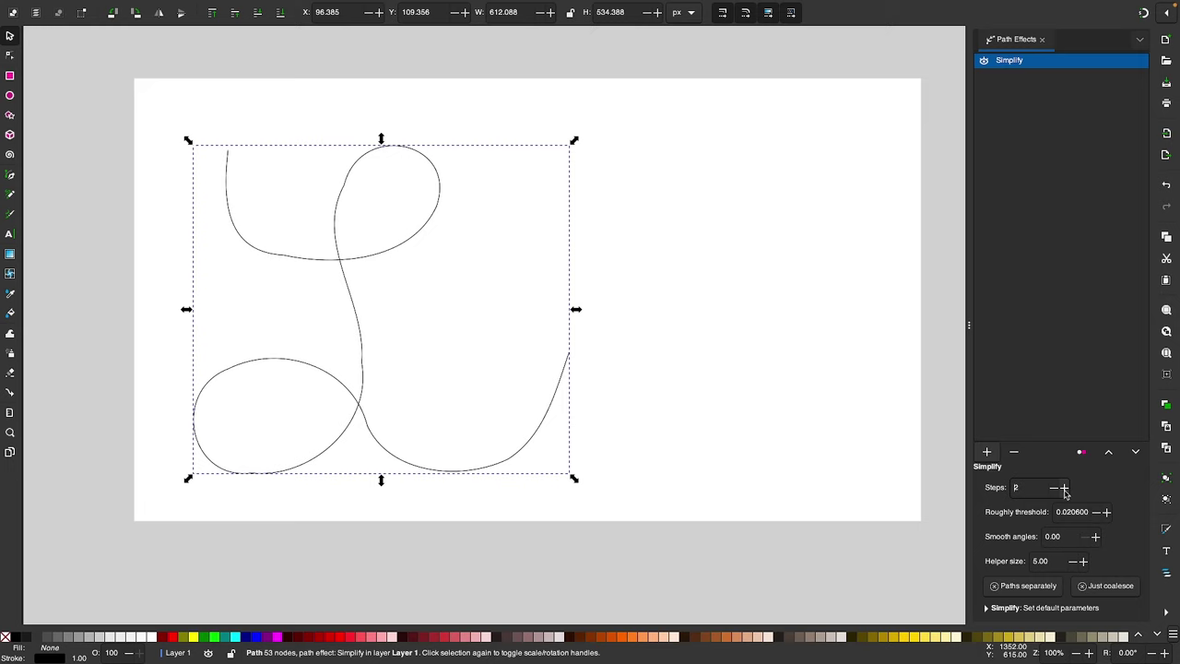
{"action": "left_click", "coordinate": [1064, 488]}
{"action": "left_click", "coordinate": [1064, 488]}
{"action": "left_click", "coordinate": [1064, 488]}
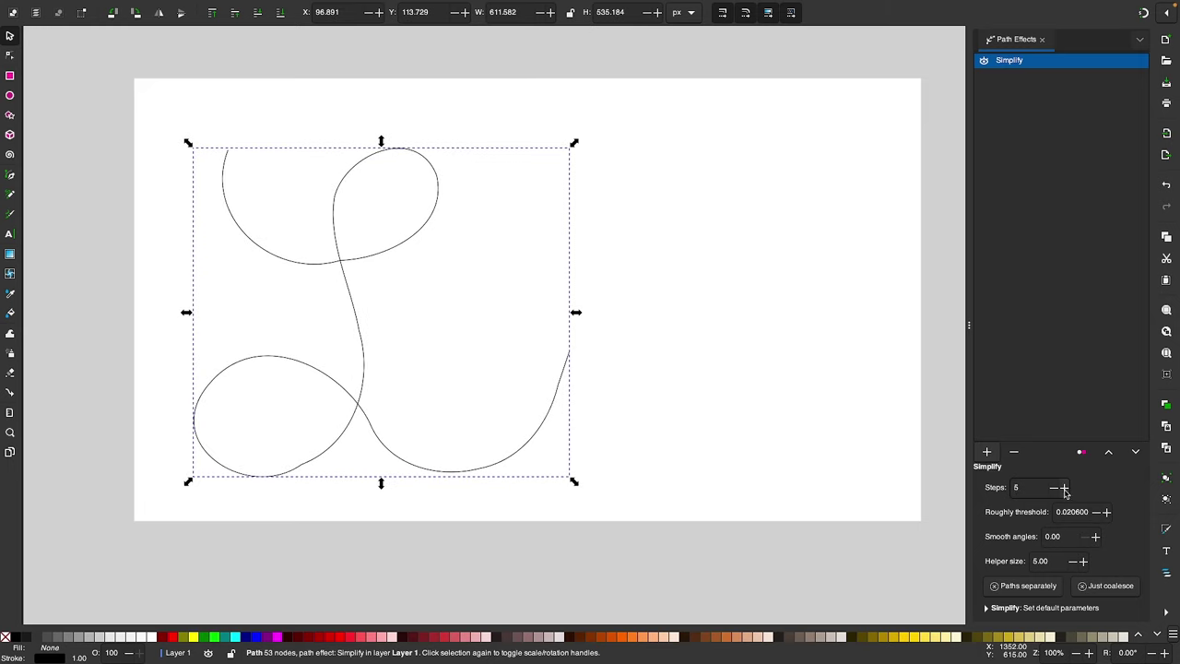
{"action": "left_click", "coordinate": [1064, 488]}
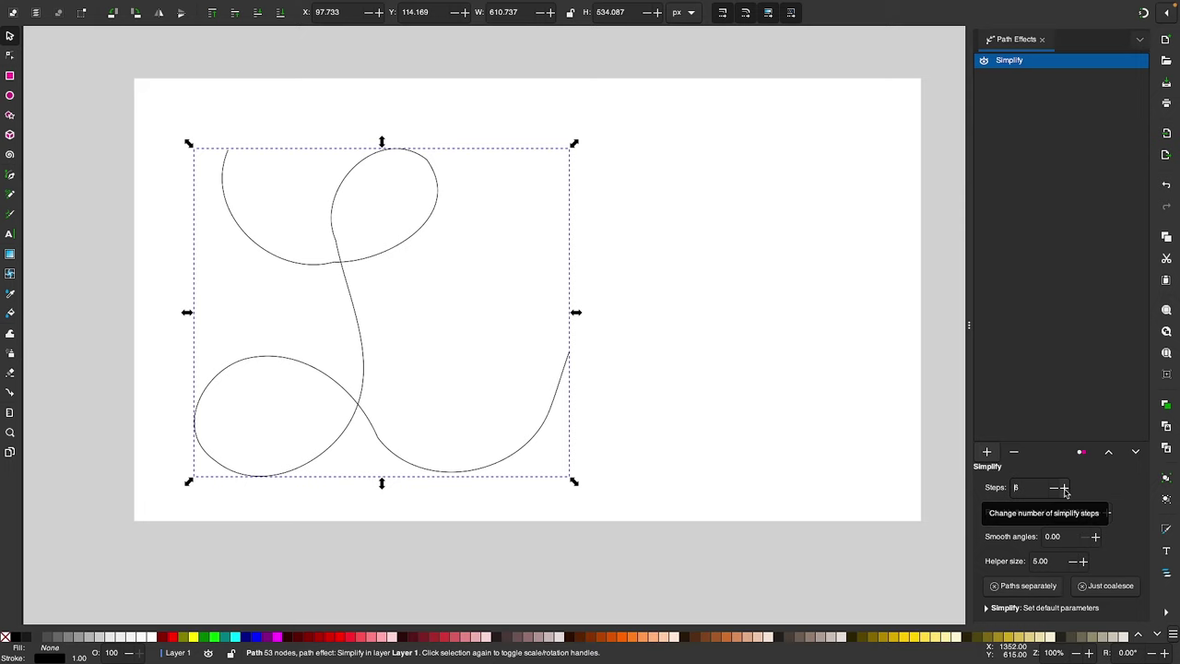
{"action": "left_click", "coordinate": [1064, 488]}
{"action": "left_click", "coordinate": [1064, 488]}
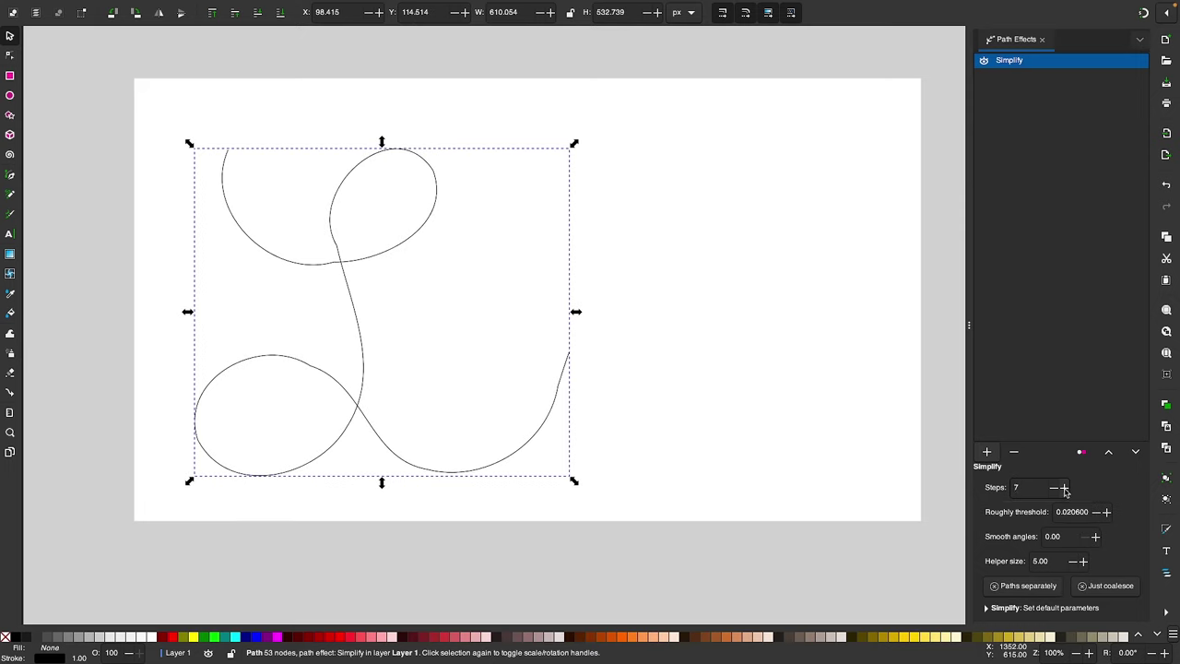
{"action": "left_click", "coordinate": [1065, 488]}
{"action": "left_click", "coordinate": [1064, 487]}
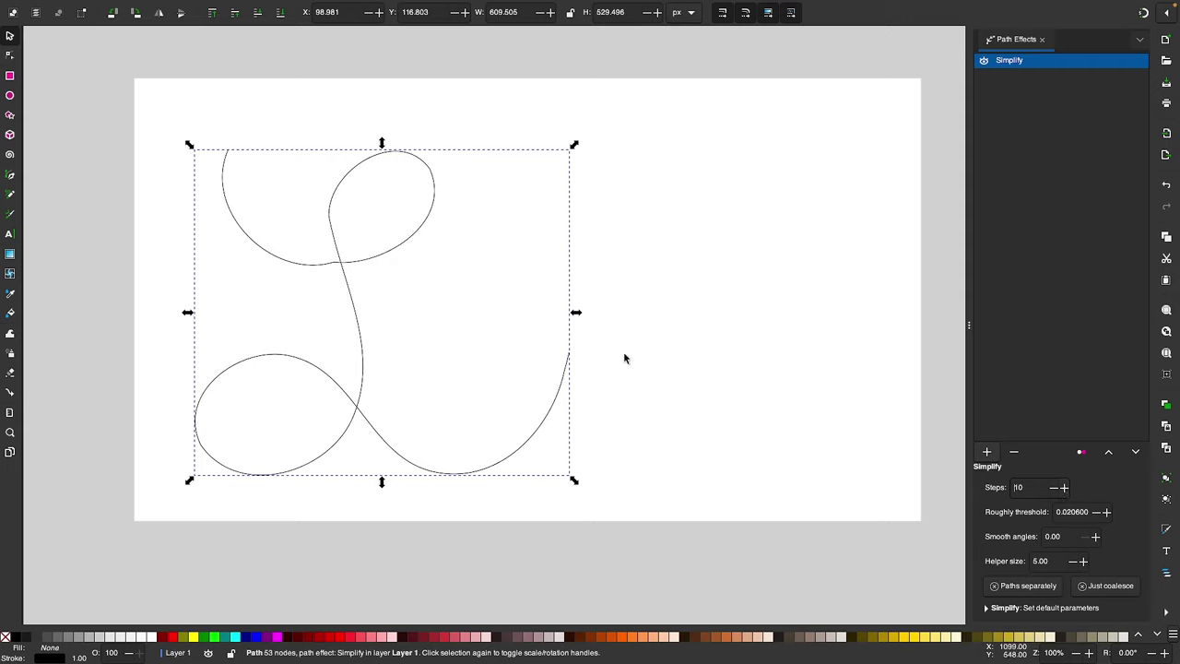
{"action": "scroll", "coordinate": [351, 289], "scroll_direction": "left", "scroll_amount": 2}
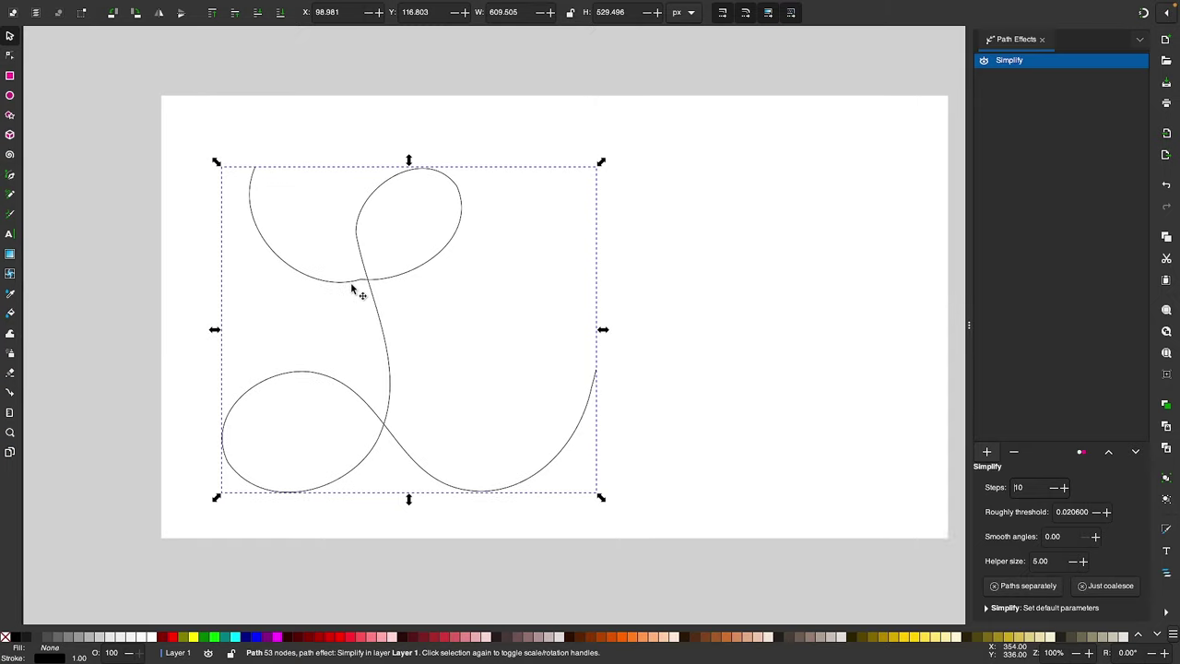
{"action": "scroll", "coordinate": [351, 290], "scroll_direction": "right", "scroll_amount": 2}
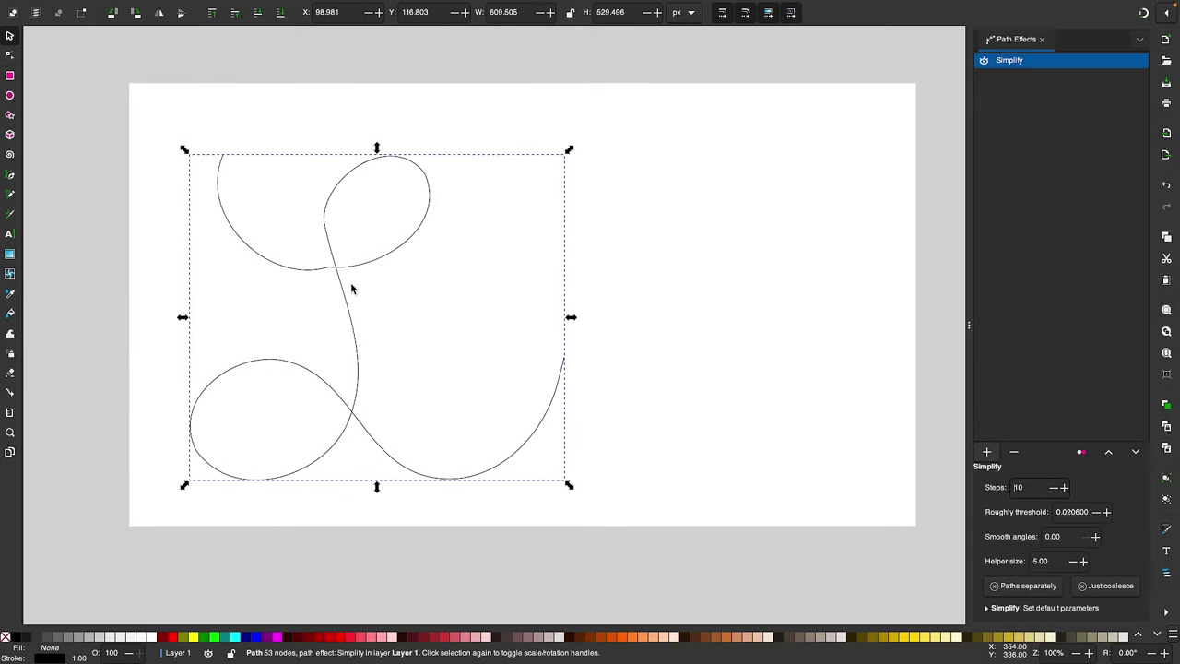
{"action": "left_click", "coordinate": [983, 60]}
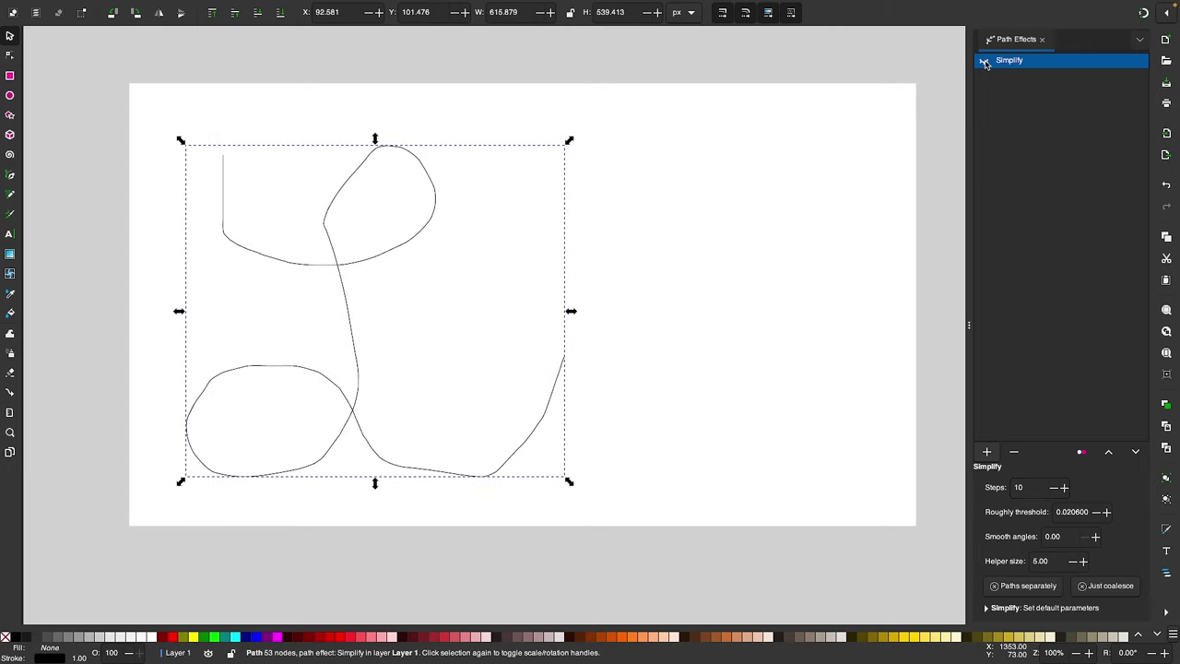
{"action": "left_click", "coordinate": [984, 61]}
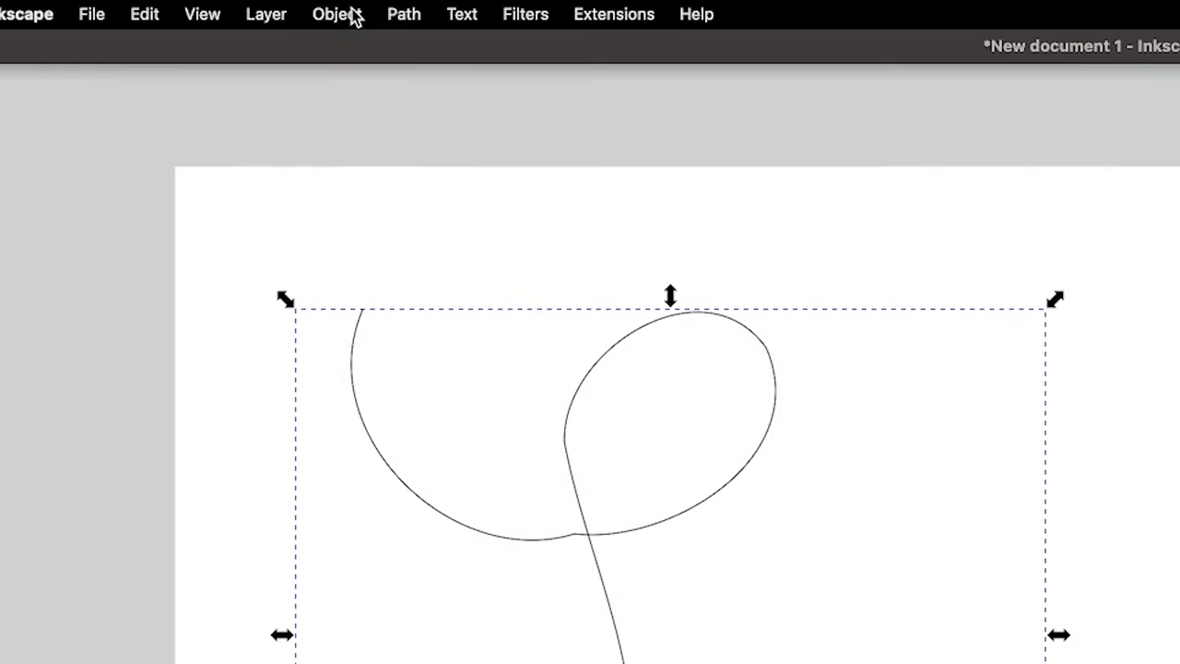
Use Path > Object to Path to bake Simplify into a plain 11-node cursive L.
{"action": "left_click", "coordinate": [403, 14]}
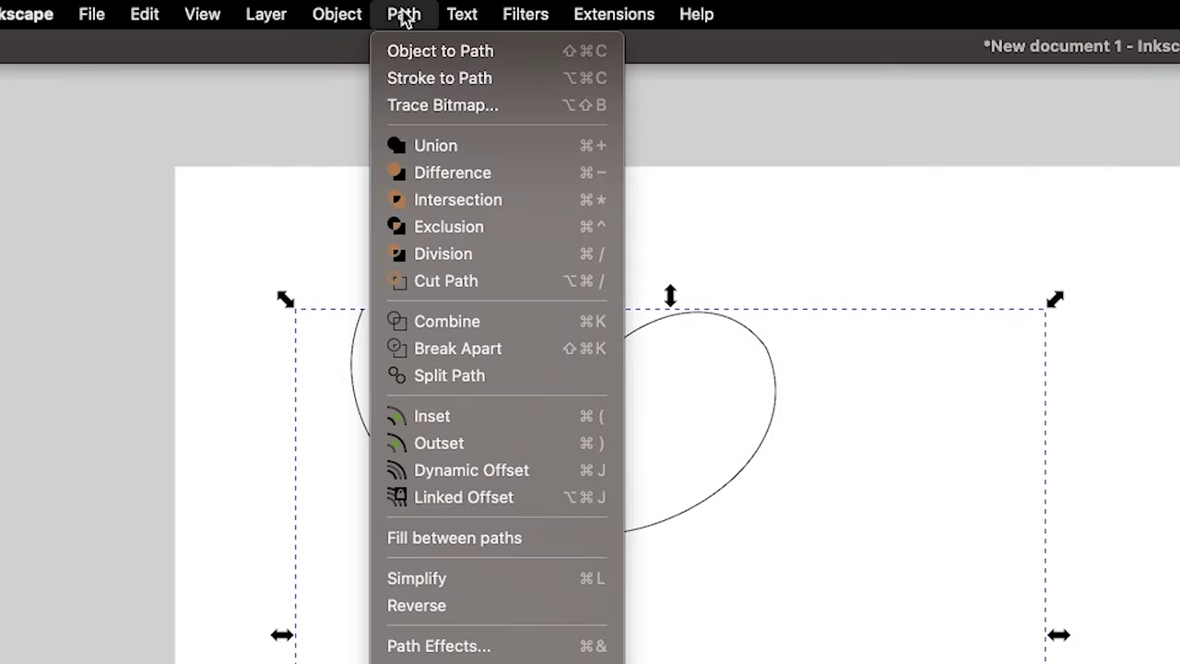
{"action": "left_click", "coordinate": [420, 54]}
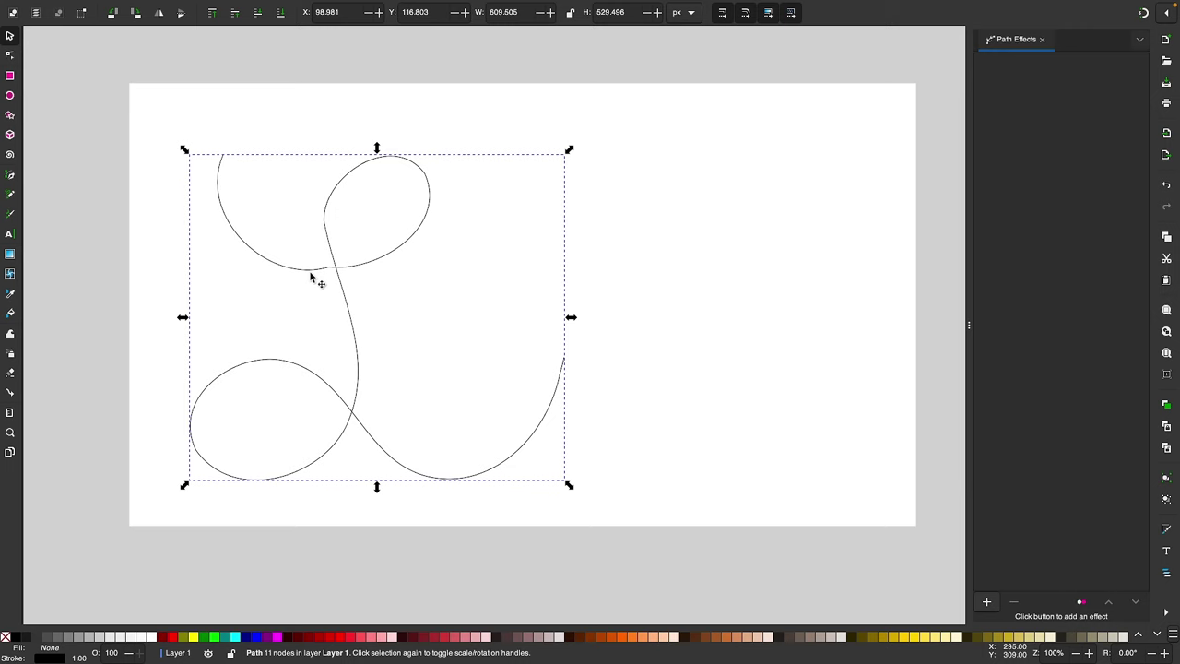
{"action": "scroll", "coordinate": [310, 273], "scroll_direction": "up", "scroll_amount": 2}
{"action": "scroll", "coordinate": [309, 274], "scroll_direction": "up", "scroll_amount": 1}
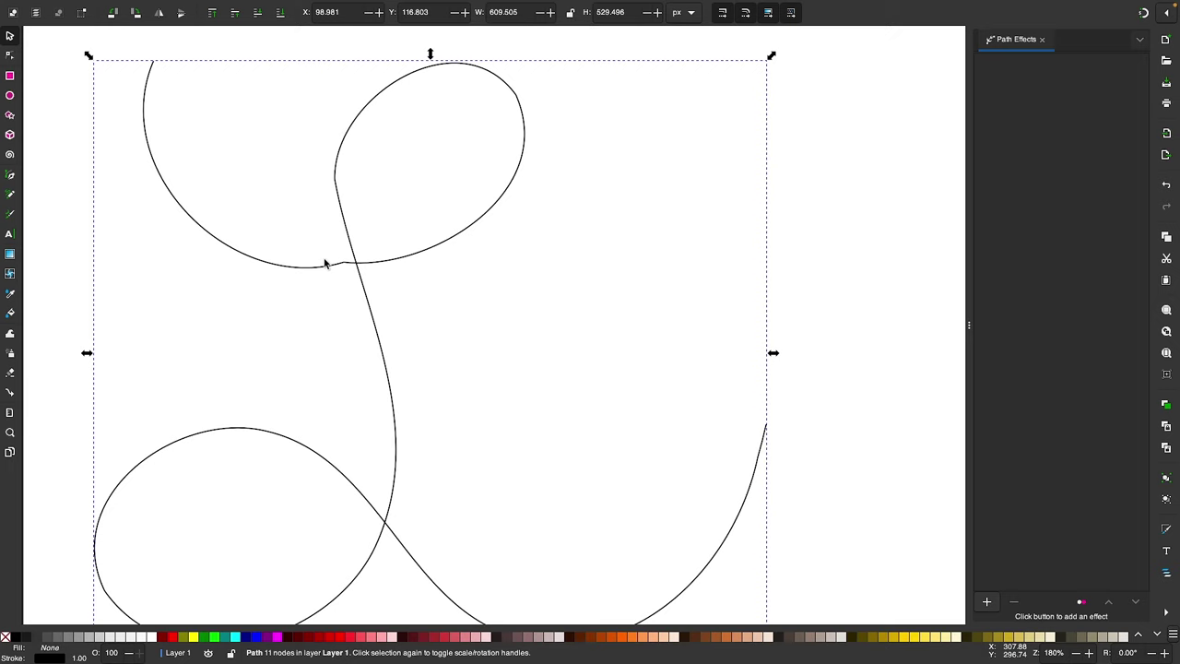
{"action": "scroll", "coordinate": [324, 265], "scroll_direction": "down", "scroll_amount": 2}
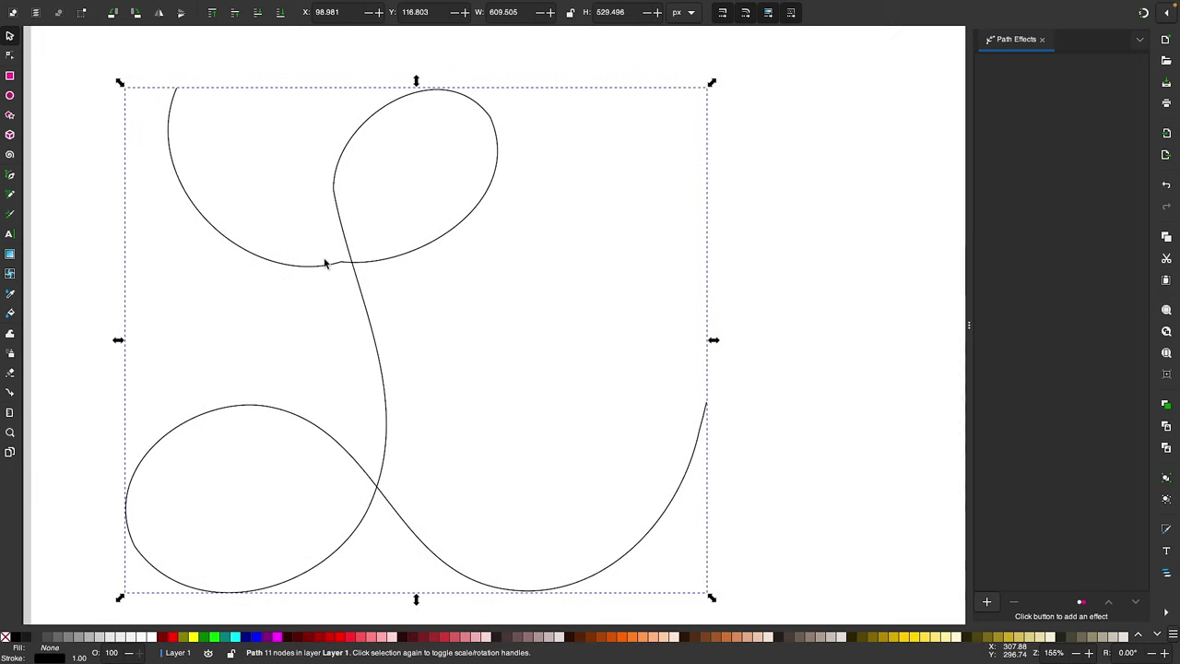
Select the upper-loop crossing node and drag both its handles nearly level.
{"action": "left_click", "coordinate": [10, 56]}
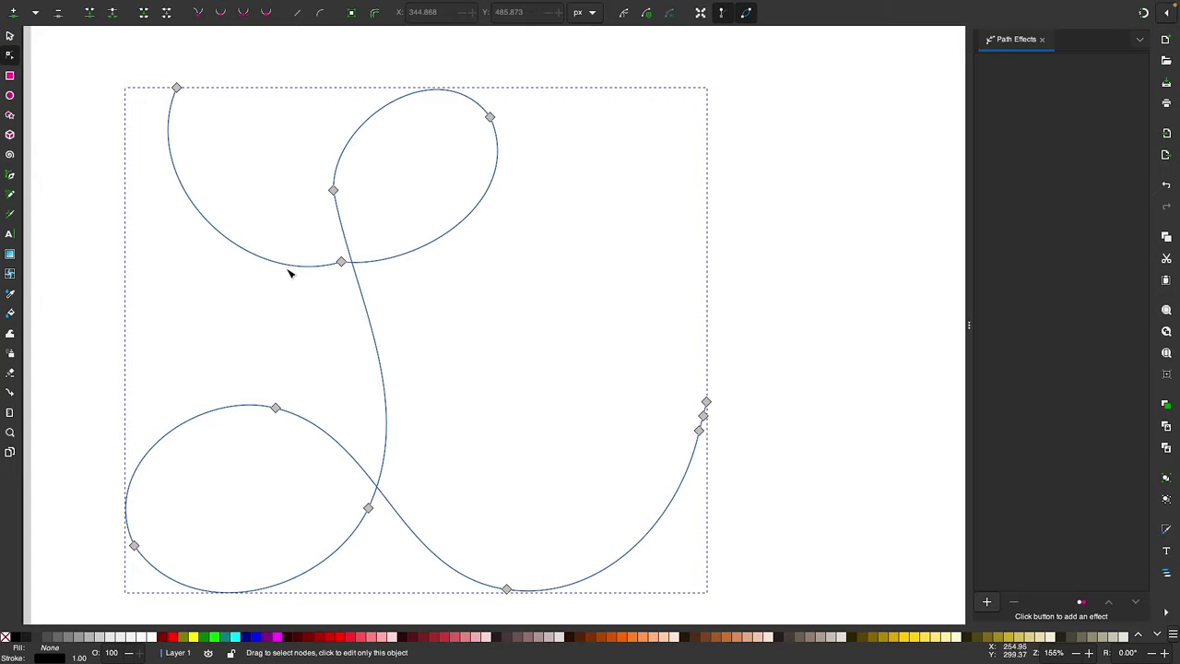
{"action": "left_click", "coordinate": [341, 263]}
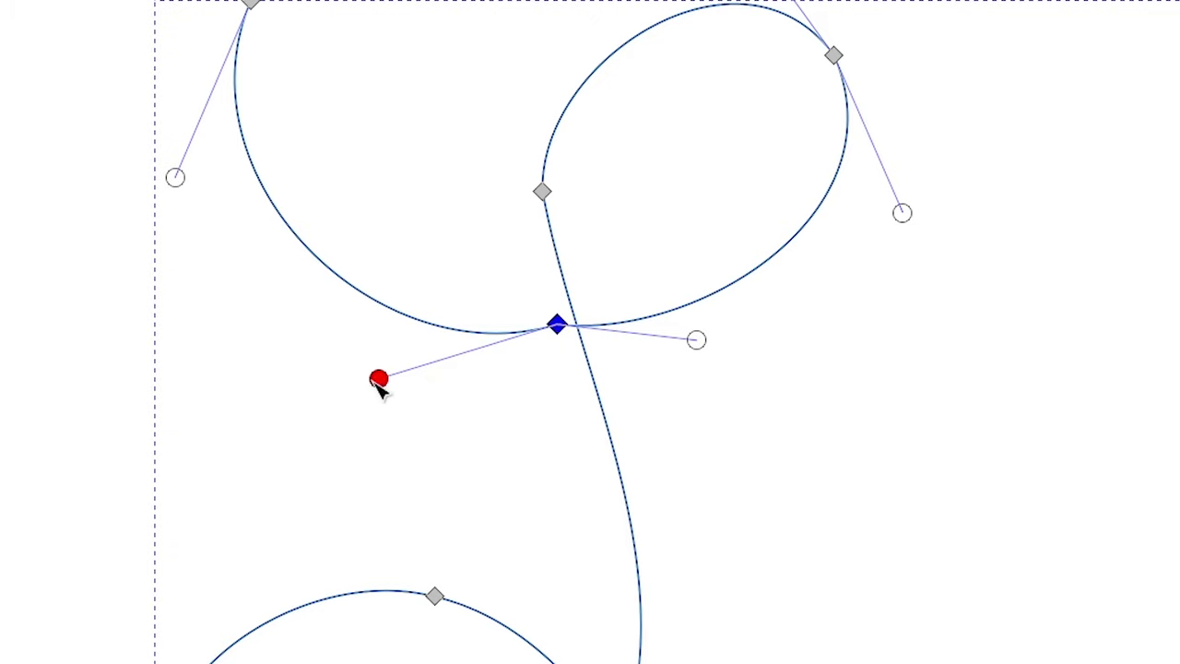
{"action": "left_click_drag", "start_coordinate": [378, 380], "coordinate": [394, 329]}
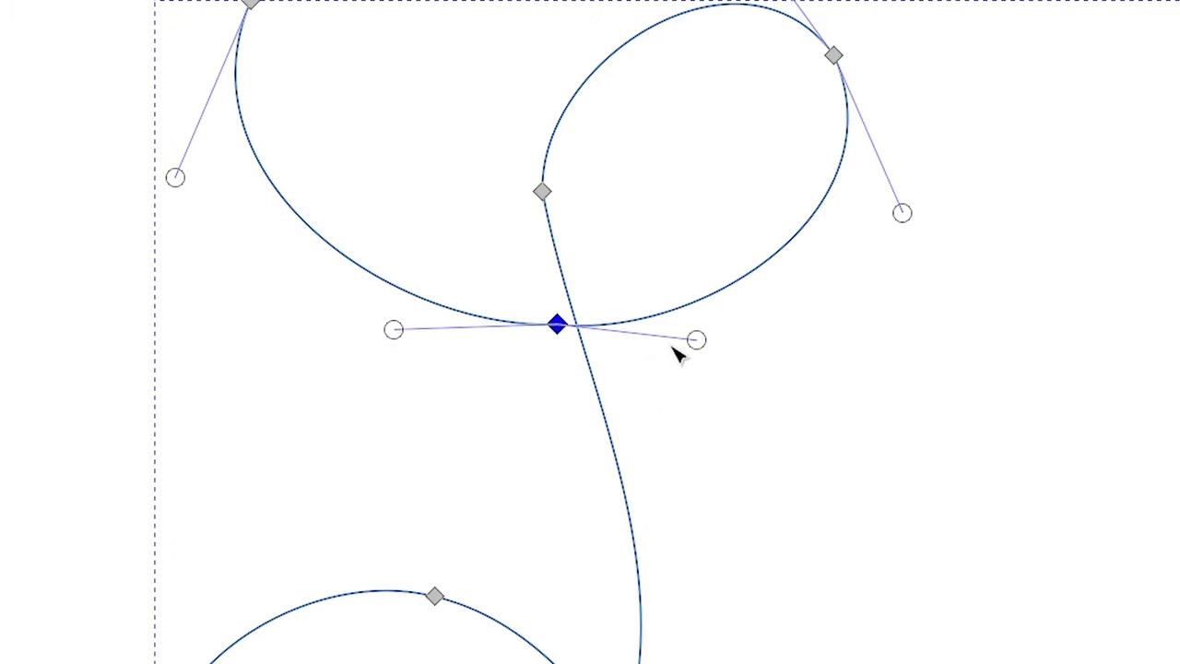
{"action": "left_click_drag", "start_coordinate": [696, 341], "coordinate": [710, 315]}
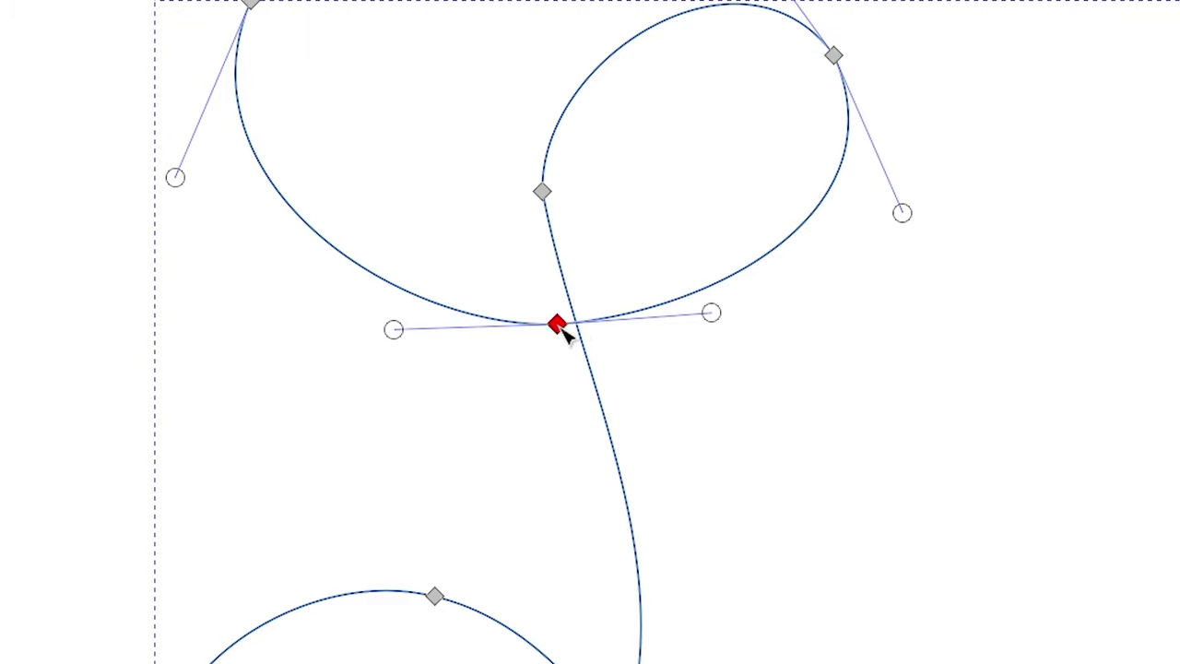
Make the crossing node smooth and tweak handles at it and the stem-loop node.
{"action": "left_click", "coordinate": [561, 328], "text": "ctrl"}
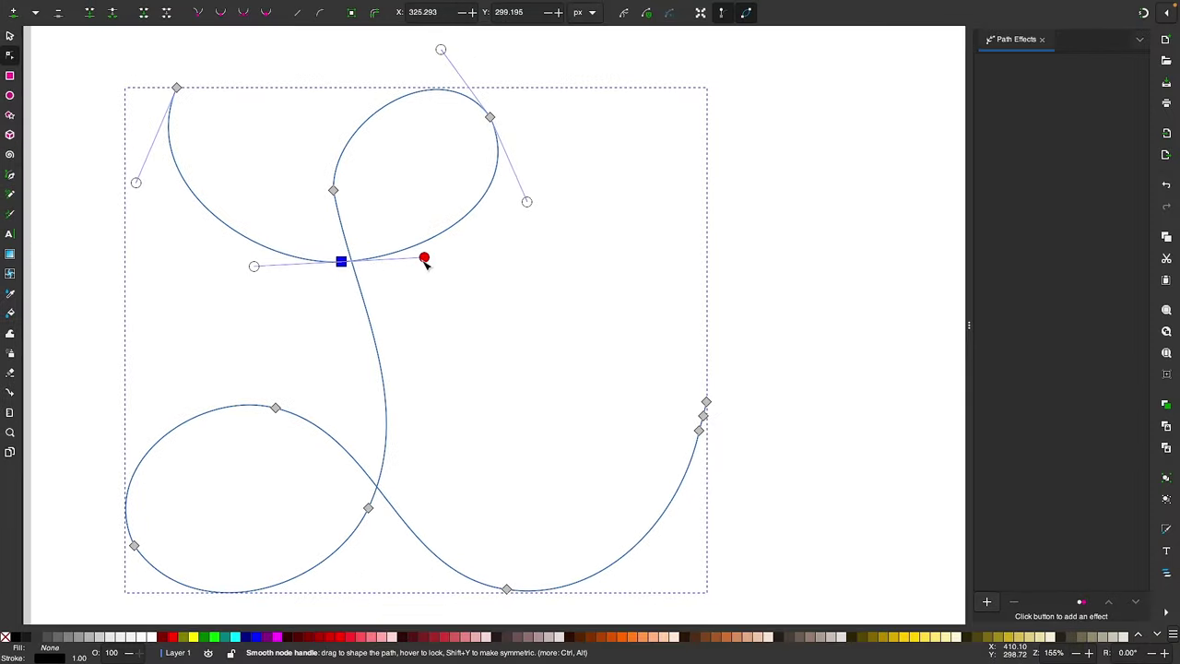
{"action": "mouse_move", "coordinate": [425, 262]}
{"action": "left_mouse_down"}
{"action": "mouse_move", "coordinate": [419, 240]}
{"action": "mouse_move", "coordinate": [424, 260]}
{"action": "left_mouse_up"}
{"action": "key", "text": "ctrl"}
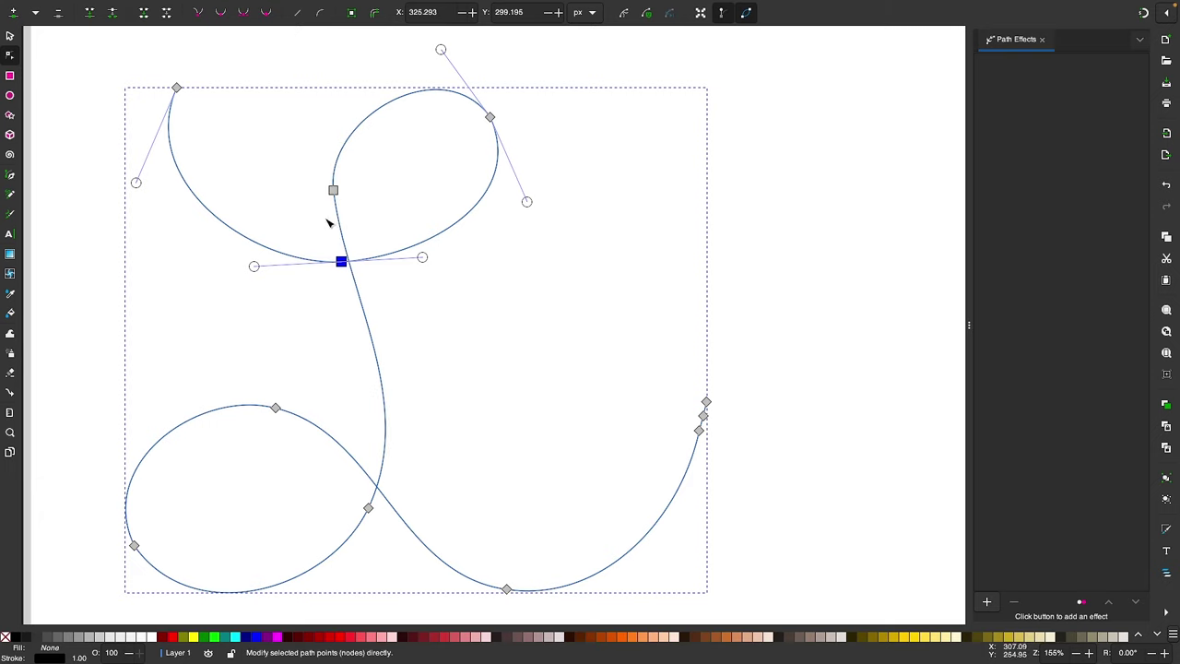
{"action": "left_click", "coordinate": [333, 191]}
{"action": "mouse_move", "coordinate": [345, 296]}
{"action": "left_mouse_down"}
{"action": "mouse_move", "coordinate": [332, 292]}
{"action": "mouse_move", "coordinate": [345, 294]}
{"action": "left_mouse_up"}
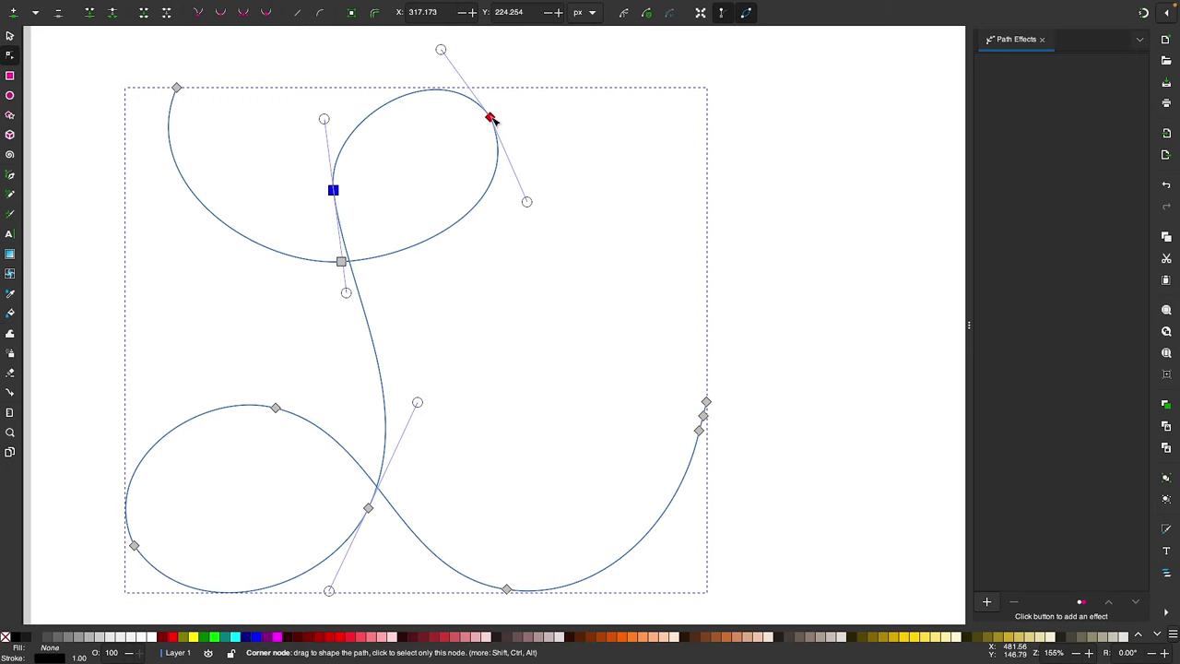
Make the lower-left loop nodes smooth with Shift+S and fine-tune their handles.
{"action": "key", "text": "Escape"}
{"action": "key", "text": "ctrl+a"}
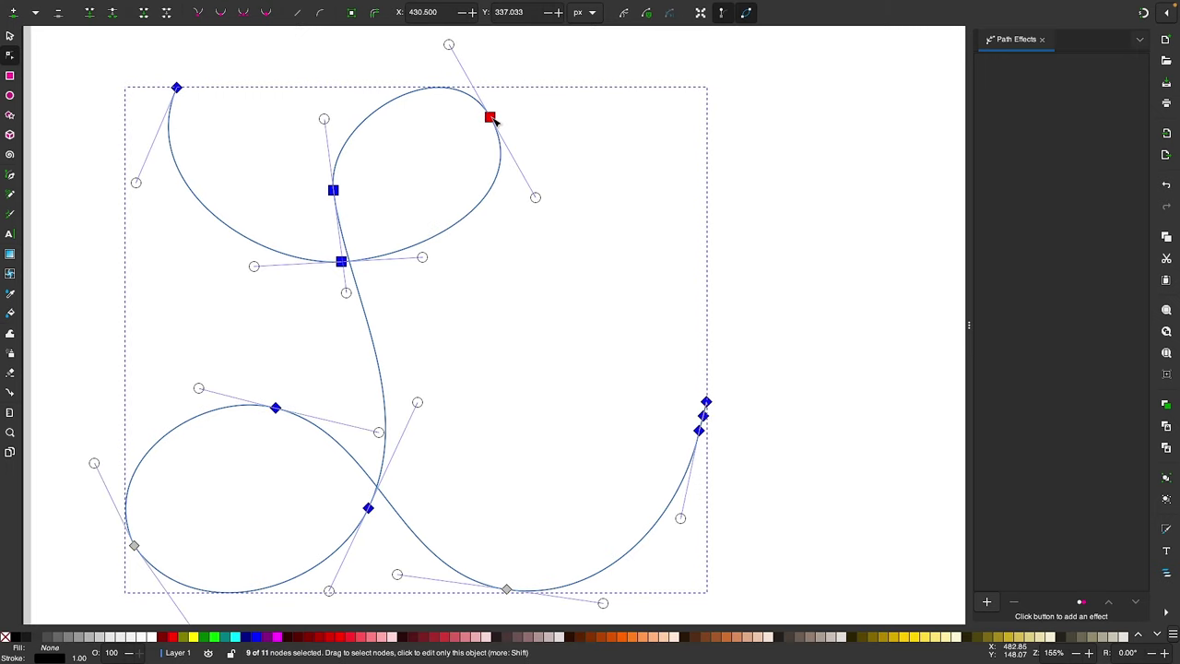
{"action": "scroll", "coordinate": [494, 120], "scroll_direction": "down", "scroll_amount": 1}
{"action": "left_click", "coordinate": [289, 394]}
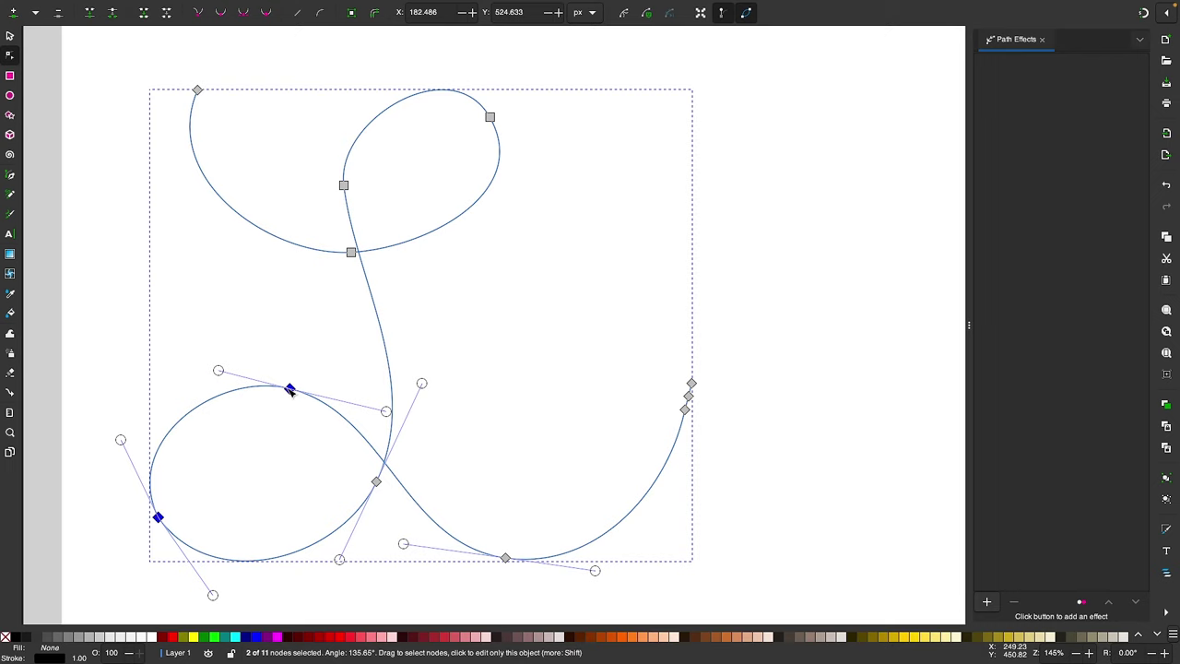
{"action": "key", "text": "shift+s"}
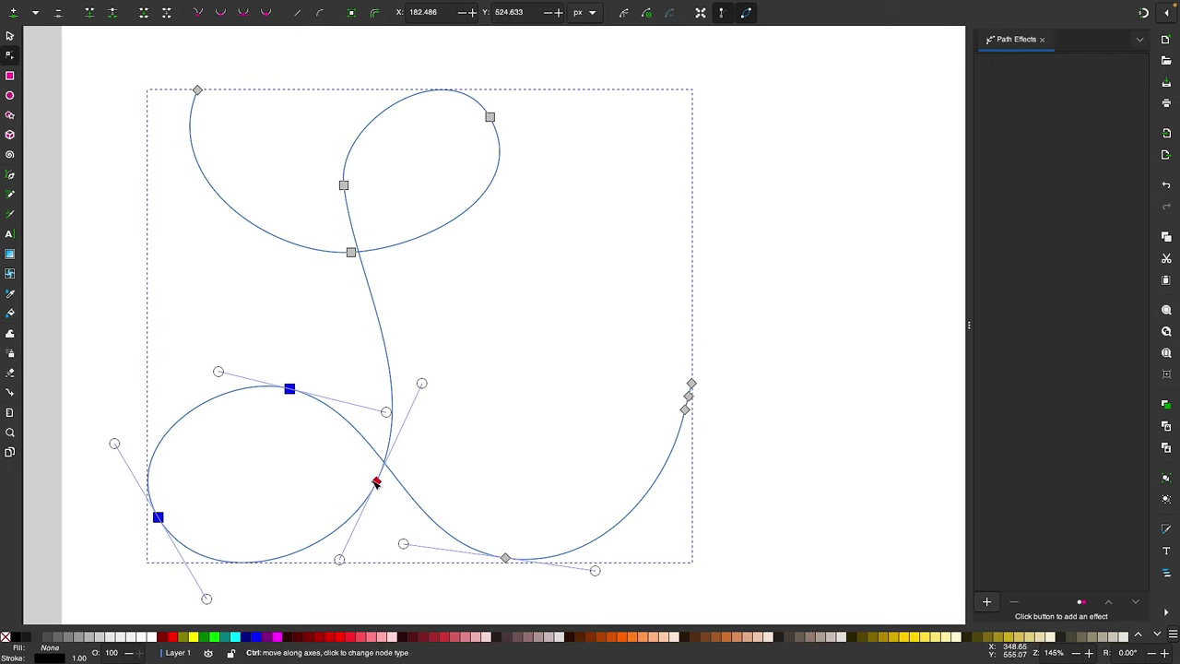
{"action": "left_click", "coordinate": [505, 558], "text": "ctrl"}
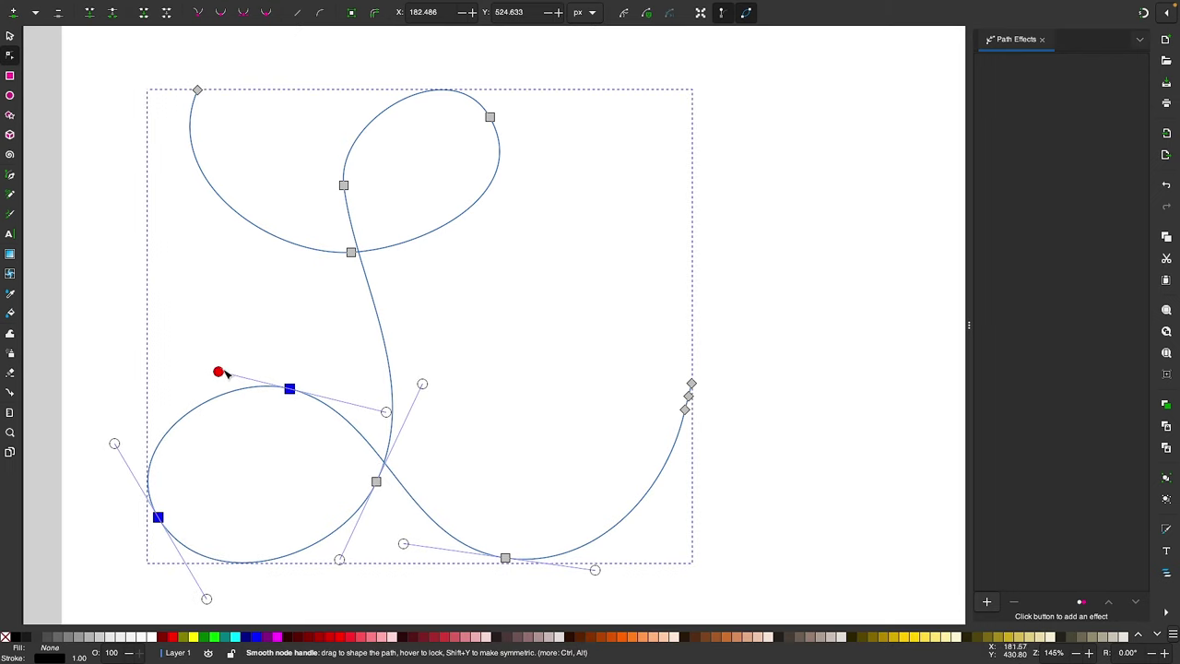
{"action": "left_click_drag", "start_coordinate": [219, 373], "coordinate": [214, 369]}
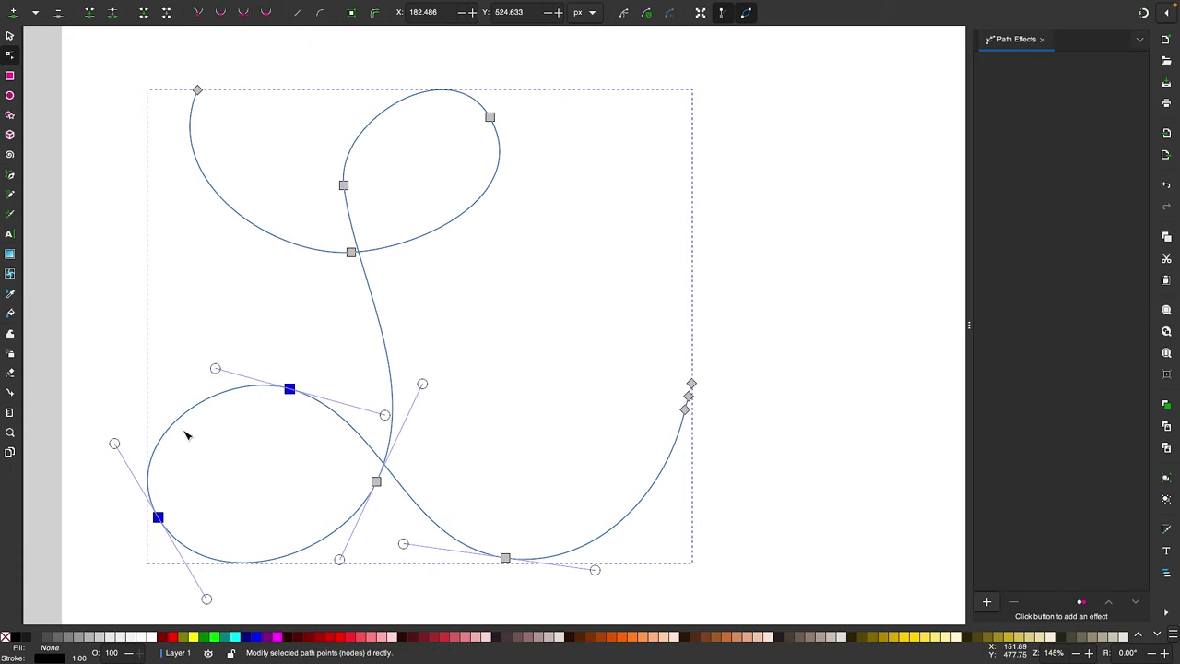
{"action": "mouse_move", "coordinate": [115, 443]}
{"action": "left_mouse_down"}
{"action": "mouse_move", "coordinate": [129, 442]}
{"action": "mouse_move", "coordinate": [119, 439]}
{"action": "left_mouse_up"}
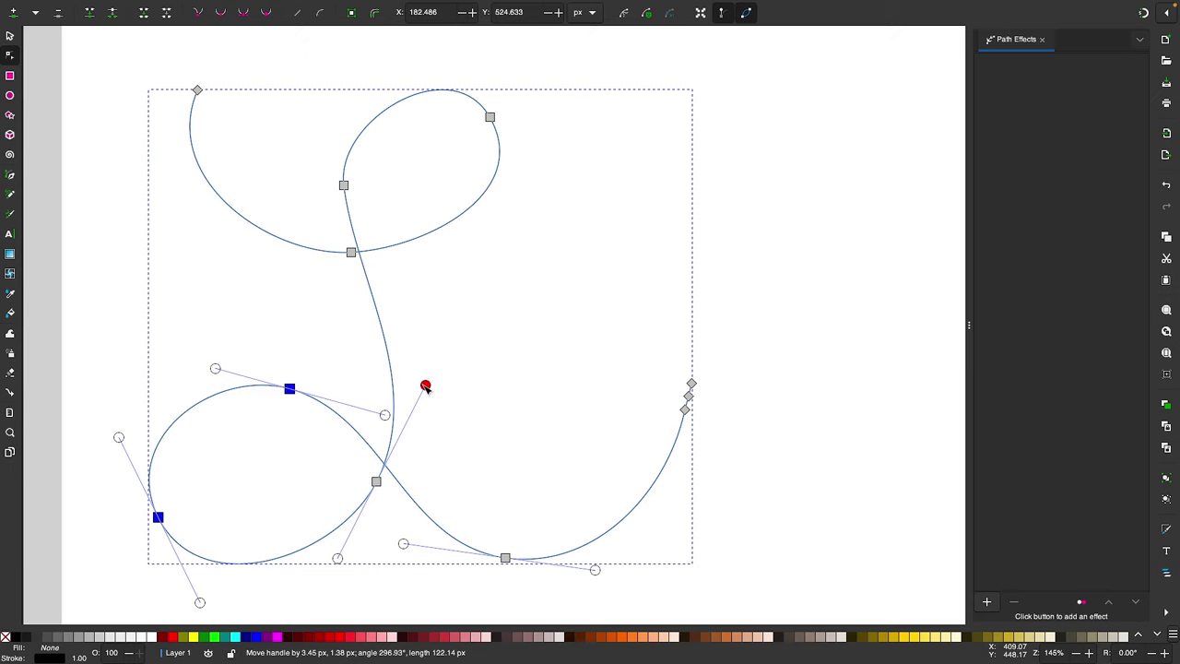
{"action": "scroll", "coordinate": [423, 385], "scroll_direction": "down", "scroll_amount": 1}
{"action": "key", "text": "s"}
{"action": "left_click", "coordinate": [698, 347]}
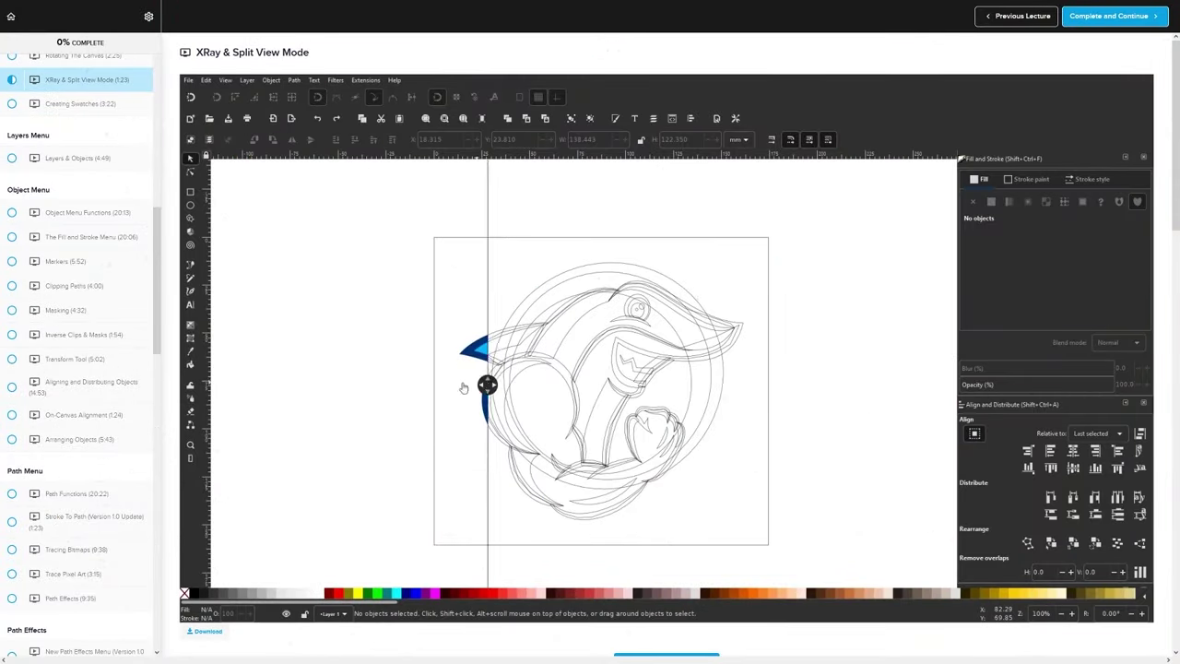
Shift the lecture's split-view divider, then scroll down to the $17 enrollment offer.
{"action": "mouse_move", "coordinate": [487, 384]}
{"action": "left_mouse_down"}
{"action": "mouse_move", "coordinate": [606, 385]}
{"action": "mouse_move", "coordinate": [492, 377]}
{"action": "left_mouse_up"}
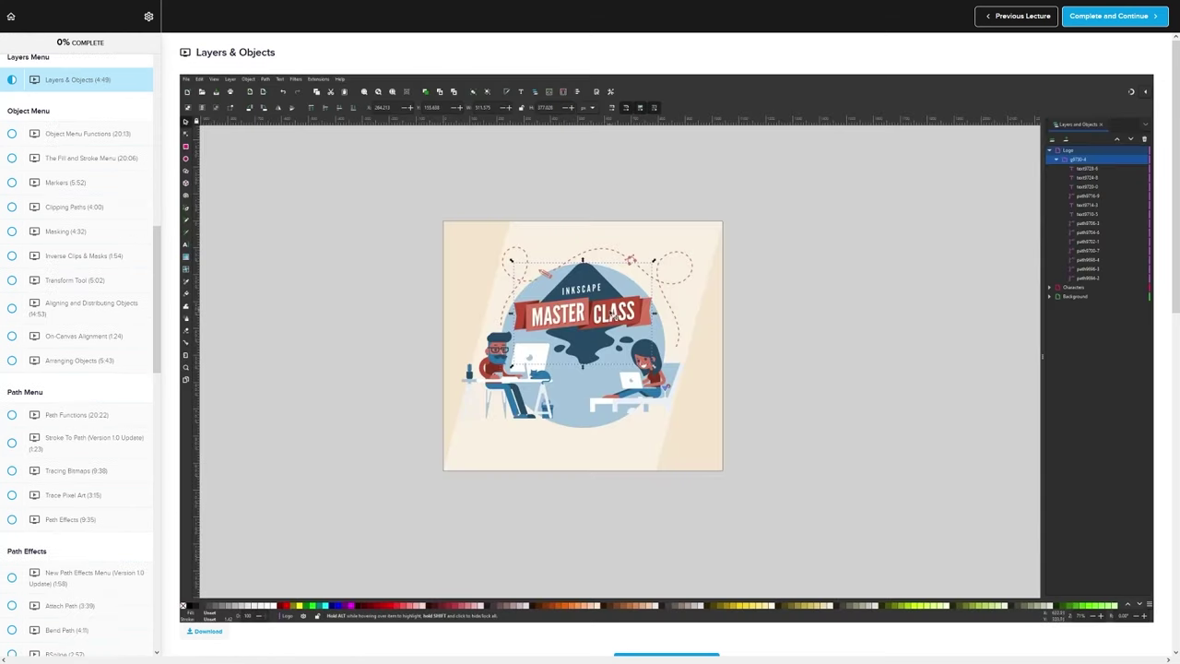
{"action": "left_click", "coordinate": [1095, 160]}
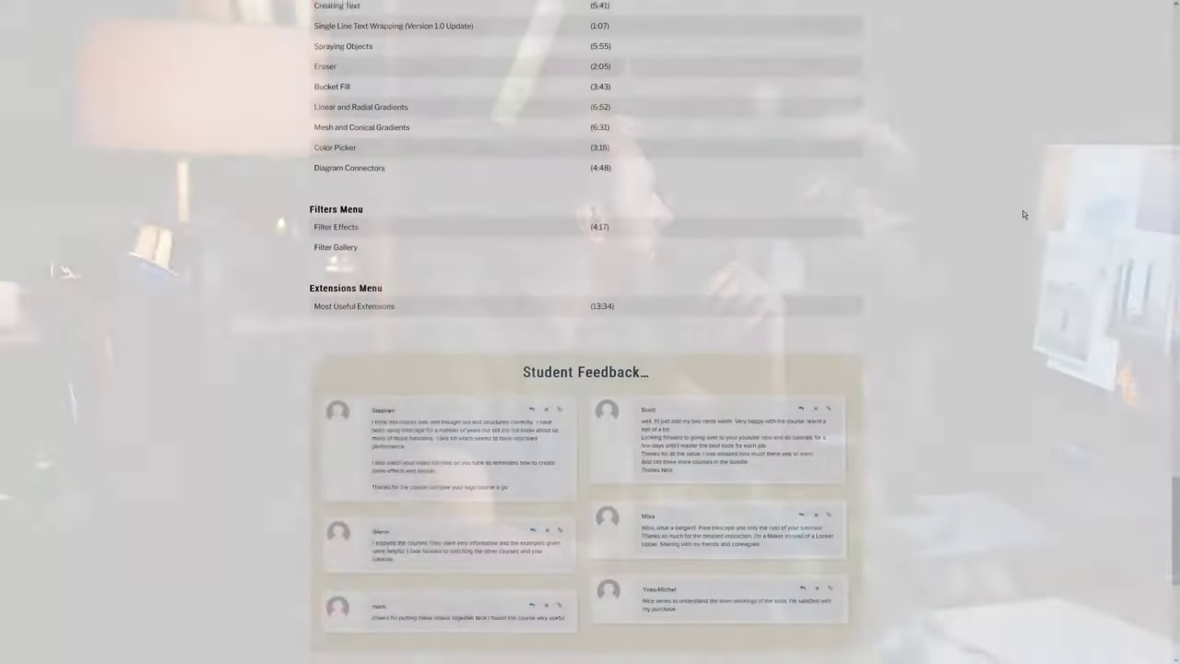
{"action": "scroll", "coordinate": [1022, 213], "scroll_direction": "down", "scroll_amount": 5}
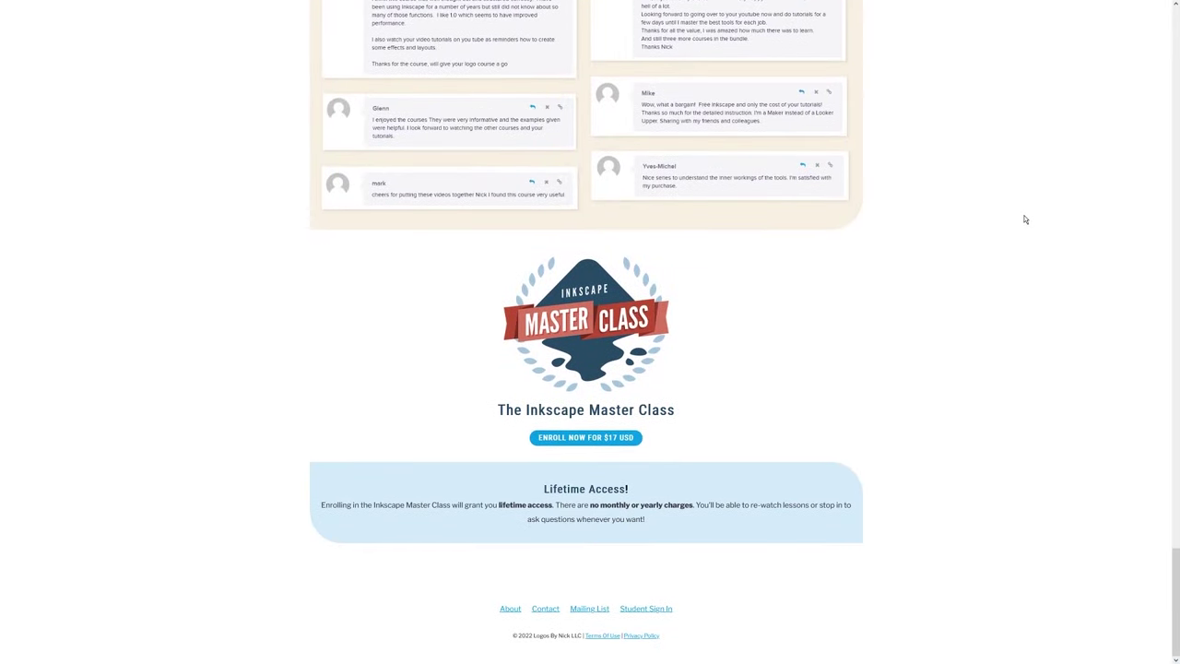